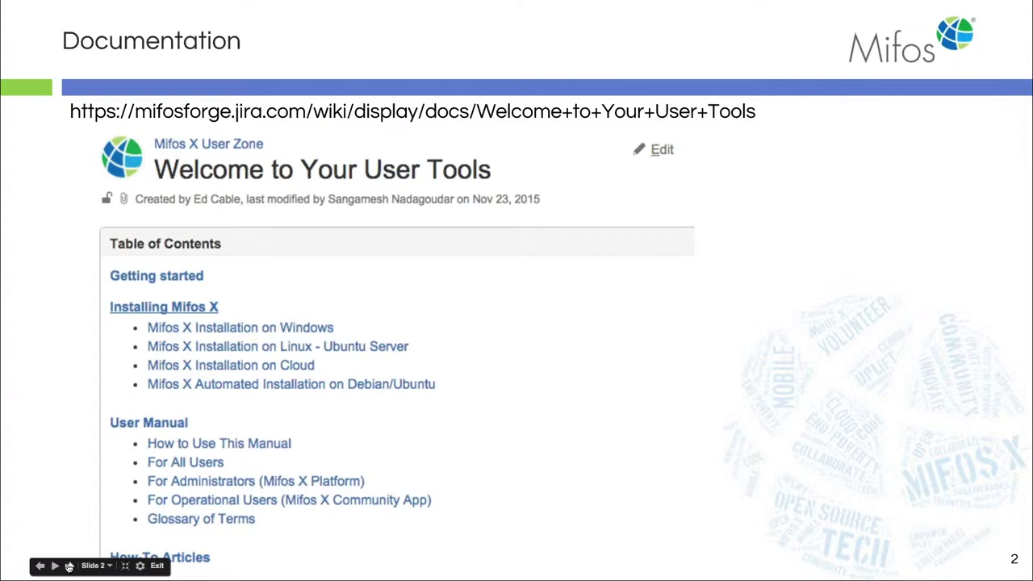
Step: Advance the presentation from the Documentation slide to slide 3, Answer Hub
{"action": "left_click", "coordinate": [69, 566]}
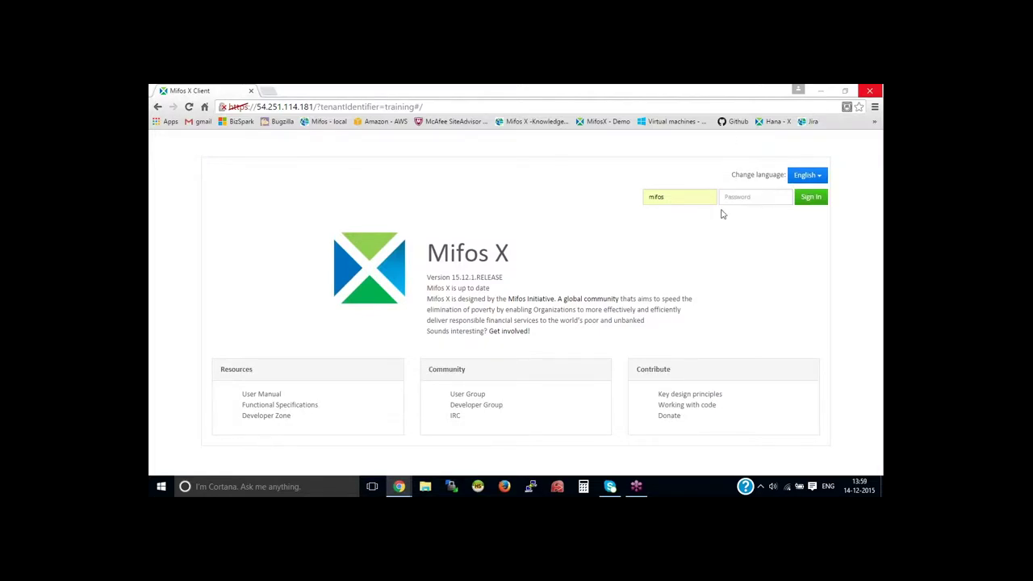
Step: Sign in to Mifos X with the account password
{"action": "left_click", "coordinate": [743, 199]}
{"action": "type", "text": "password"}
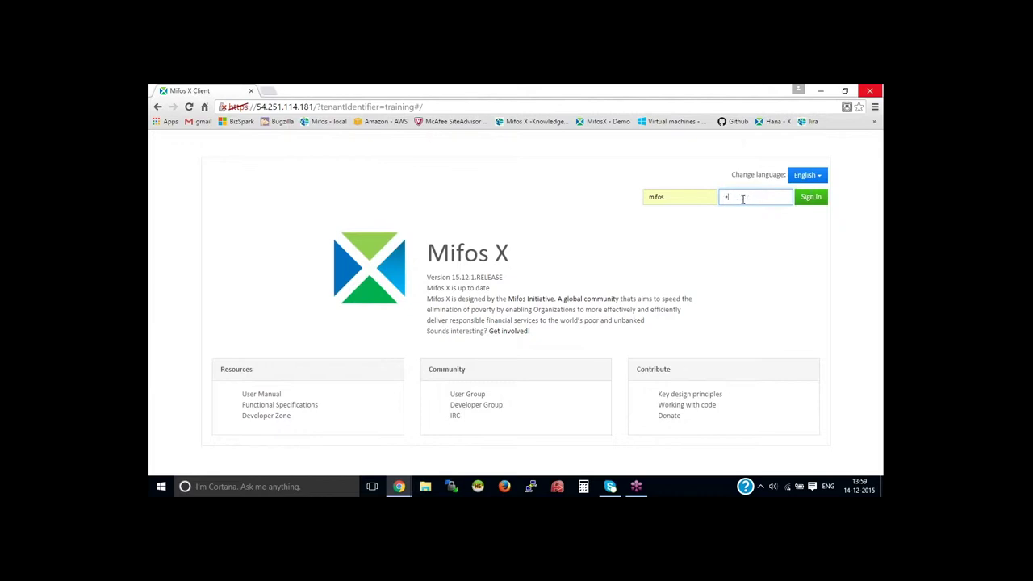
{"action": "key", "text": "Return"}
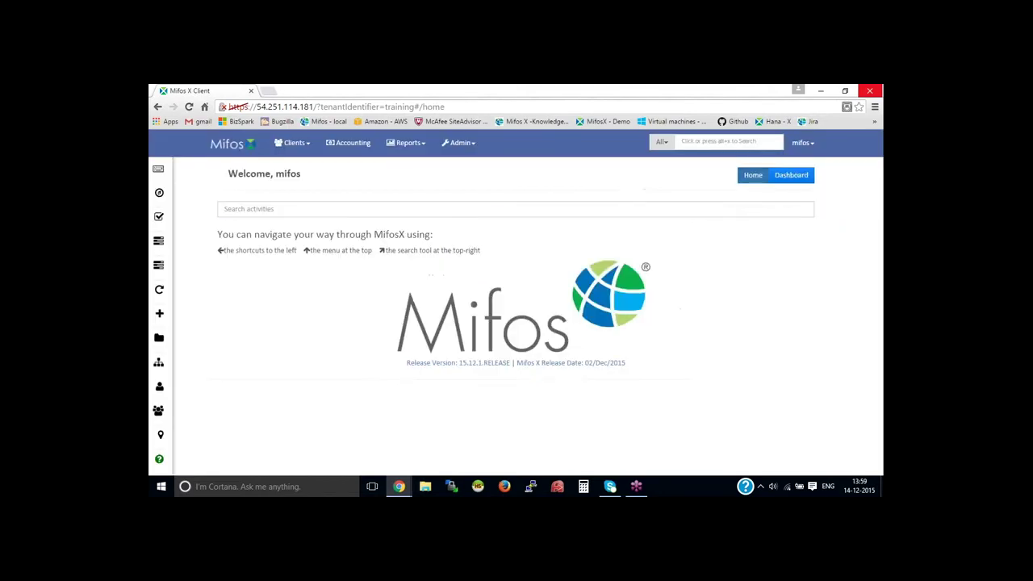
Step: Open a blank Create Provisioning Criteria form via Admin > Organization
{"action": "left_click", "coordinate": [406, 143]}
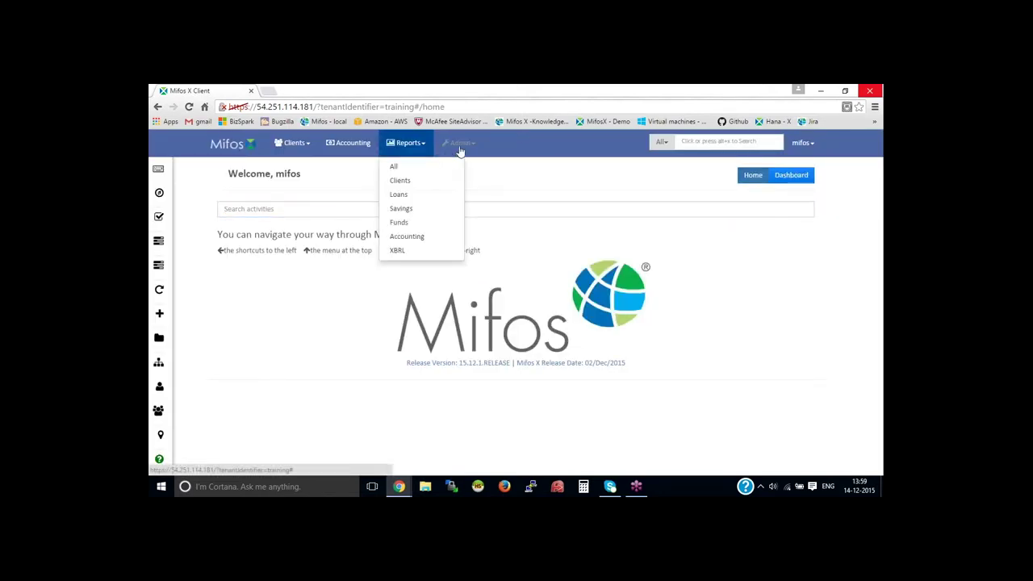
{"action": "left_click", "coordinate": [461, 145]}
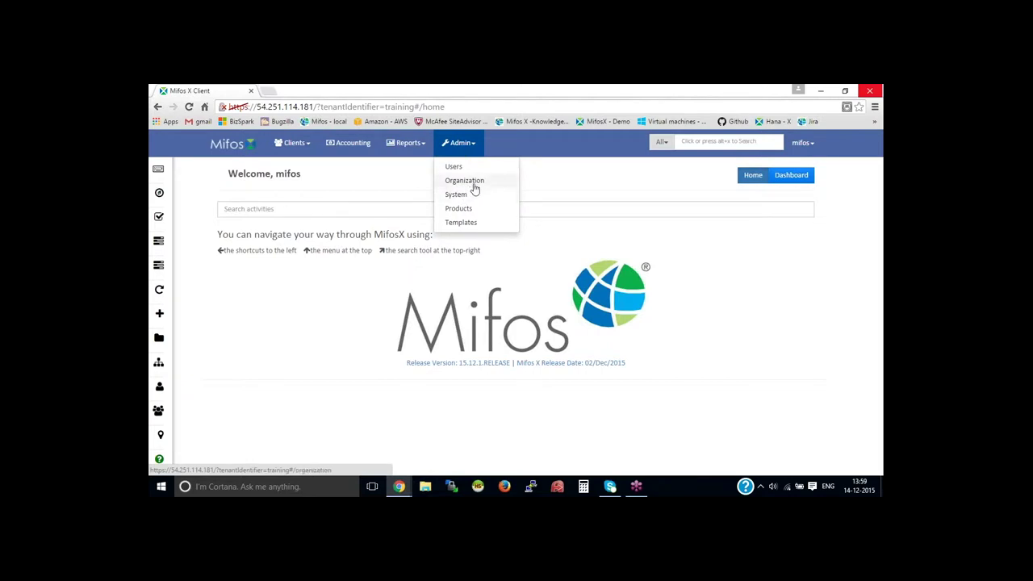
{"action": "left_click", "coordinate": [473, 183]}
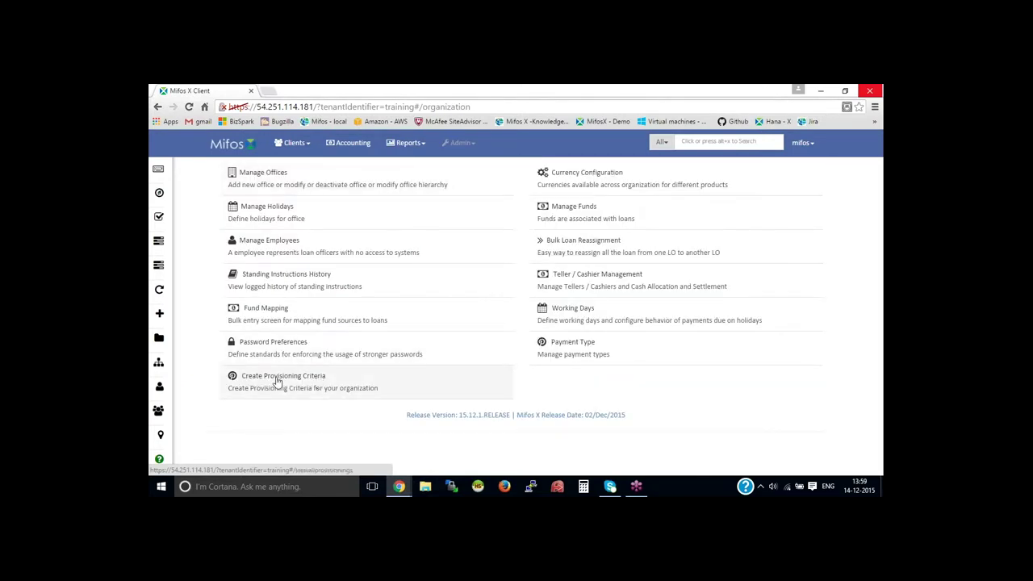
{"action": "left_click", "coordinate": [329, 387]}
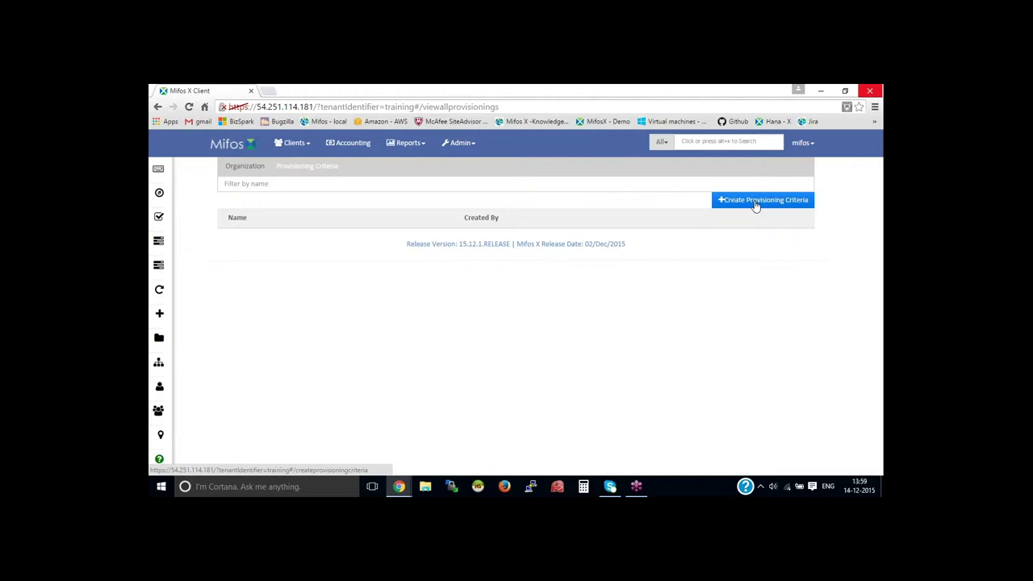
{"action": "left_click", "coordinate": [754, 205]}
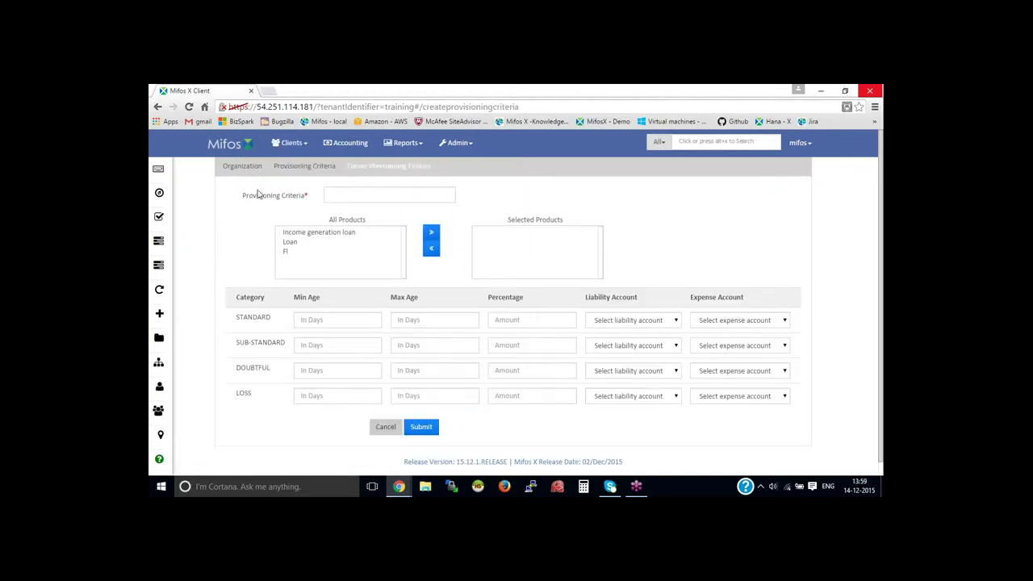
Step: Name the criteria 'Provisioning - IGL', correcting the misspelling
{"action": "left_click", "coordinate": [351, 189]}
{"action": "type", "text": "Provsioning"}
{"action": "right_click", "coordinate": [351, 192]}
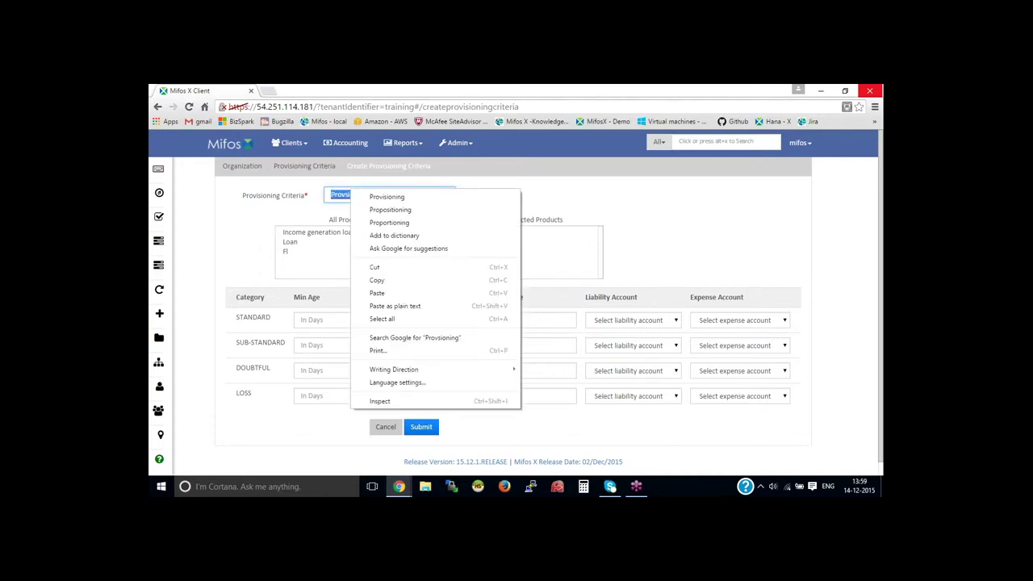
{"action": "left_click", "coordinate": [370, 197]}
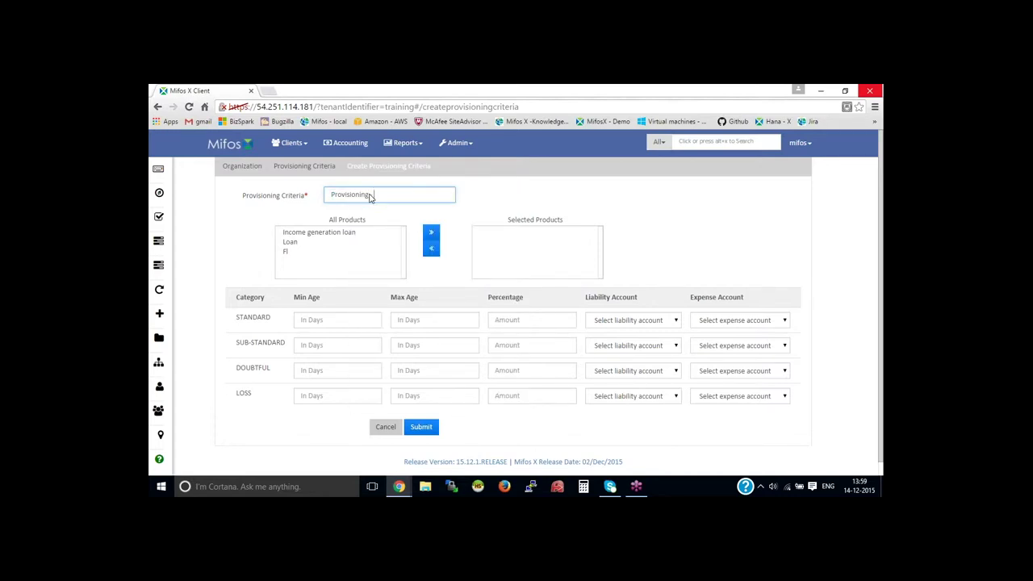
{"action": "type", "text": "IGL"}
{"action": "left_click", "coordinate": [370, 197]}
{"action": "type", "text": "-"}
Step: Add Loan to the criteria's selected products
{"action": "left_click", "coordinate": [292, 242]}
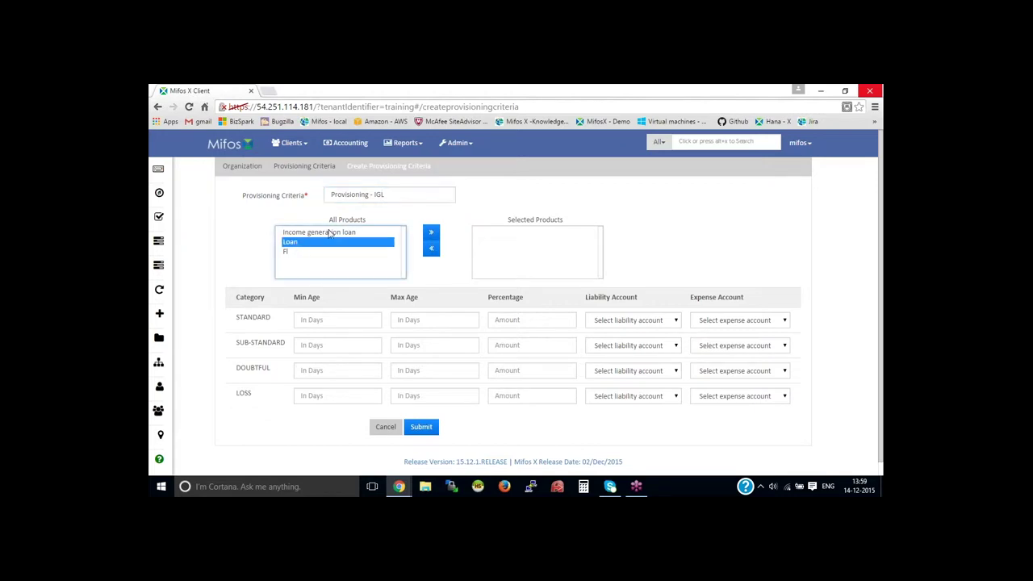
{"action": "left_click", "coordinate": [433, 235]}
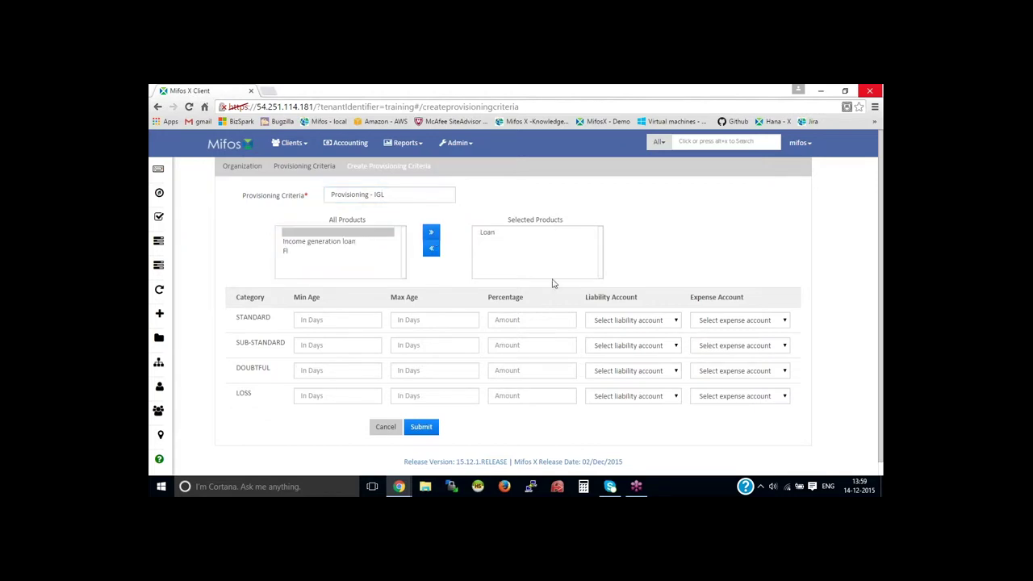
{"action": "left_click", "coordinate": [372, 319]}
Step: Enter 1 to 30 days and 1 percent in the STANDARD row
{"action": "type", "text": "1"}
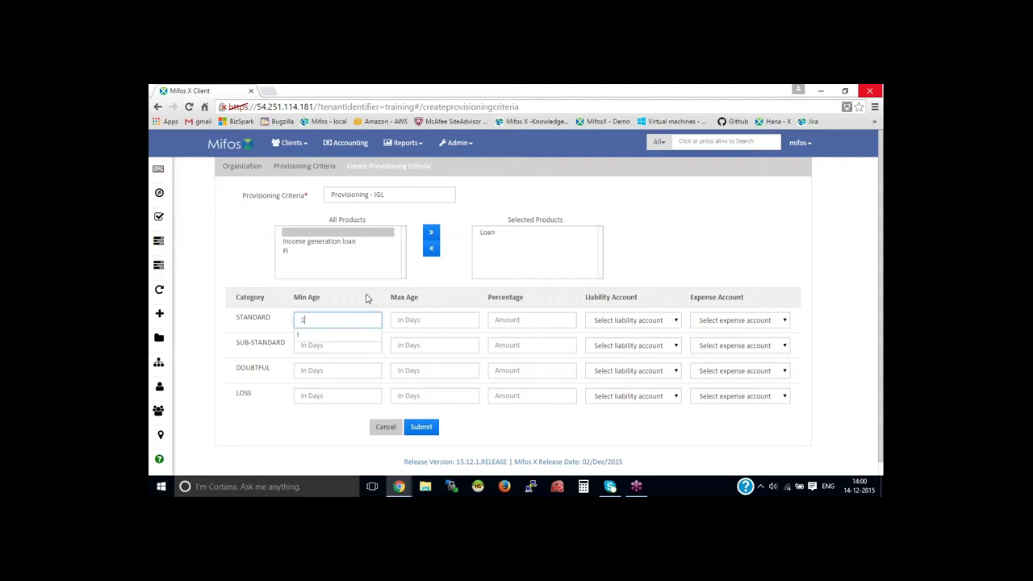
{"action": "left_click", "coordinate": [457, 319]}
{"action": "type", "text": "30"}
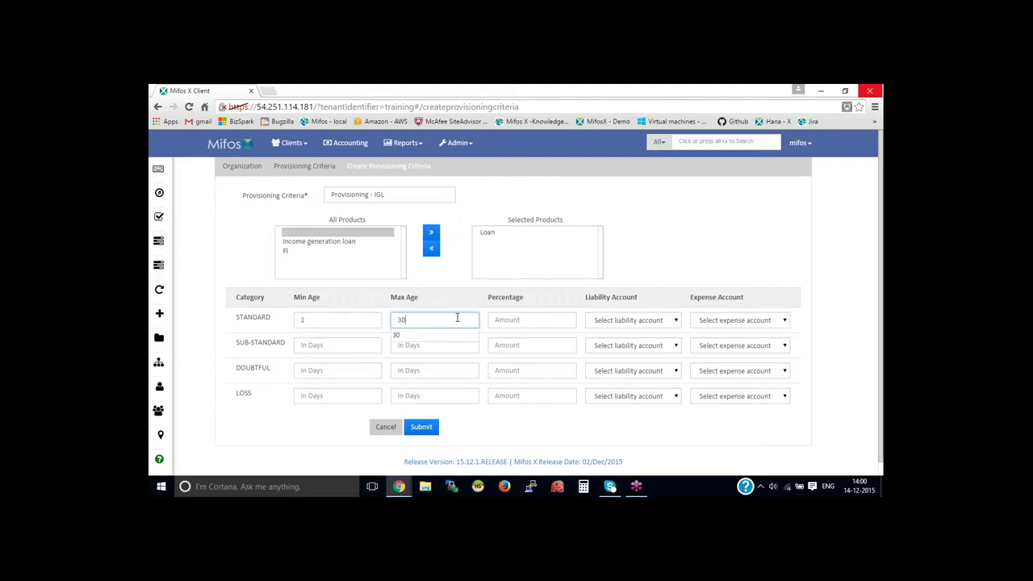
{"action": "left_click", "coordinate": [457, 296]}
{"action": "left_click_drag", "start_coordinate": [488, 298], "coordinate": [525, 298]}
{"action": "left_click", "coordinate": [517, 321]}
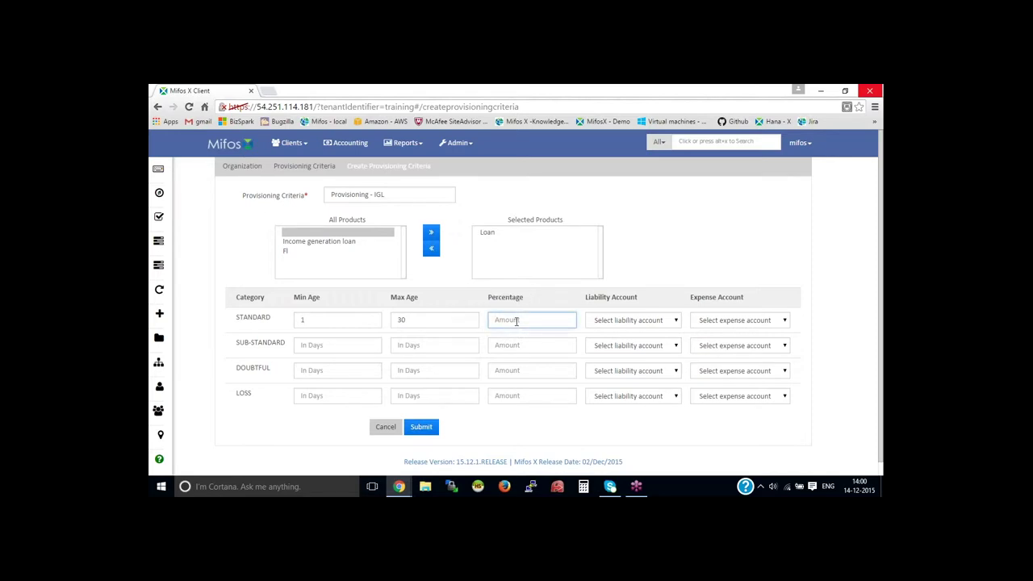
{"action": "type", "text": "1"}
{"action": "left_click", "coordinate": [437, 289]}
{"action": "left_click_drag", "start_coordinate": [237, 317], "coordinate": [274, 320]}
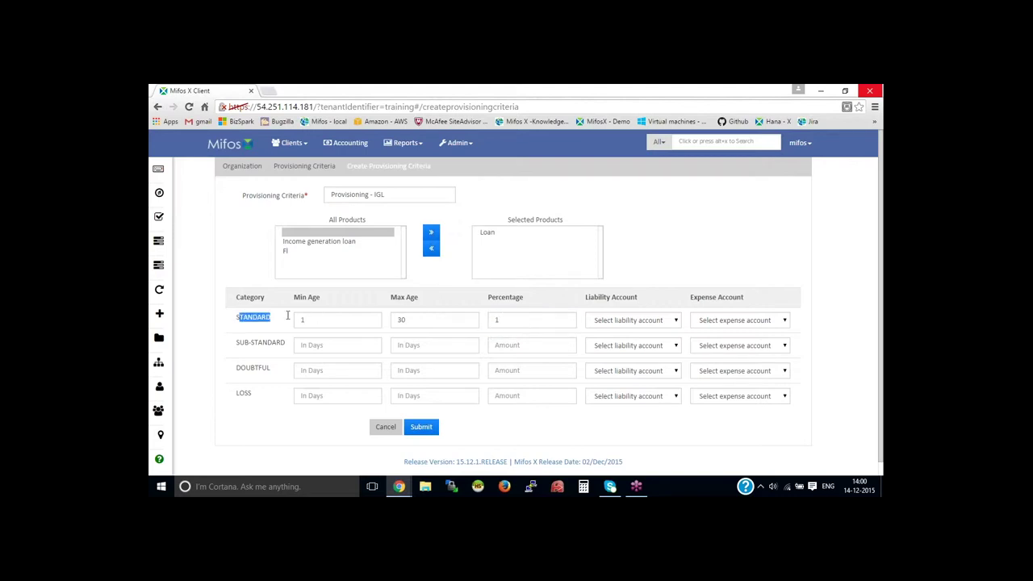
{"action": "left_click", "coordinate": [277, 324]}
Step: Check the STANDARD liability and expense account choices without picking one
{"action": "left_click", "coordinate": [639, 323]}
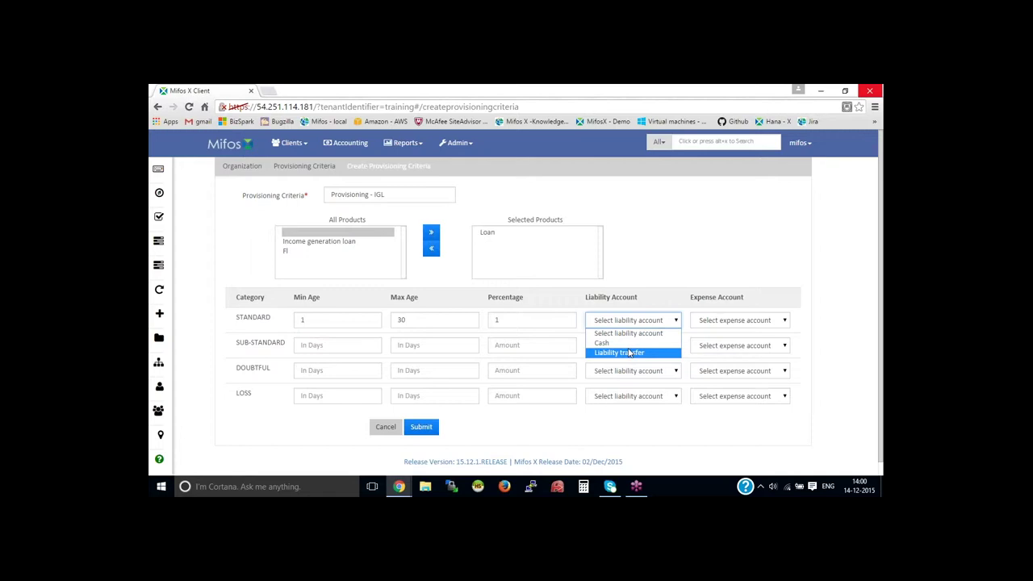
{"action": "left_click", "coordinate": [718, 323]}
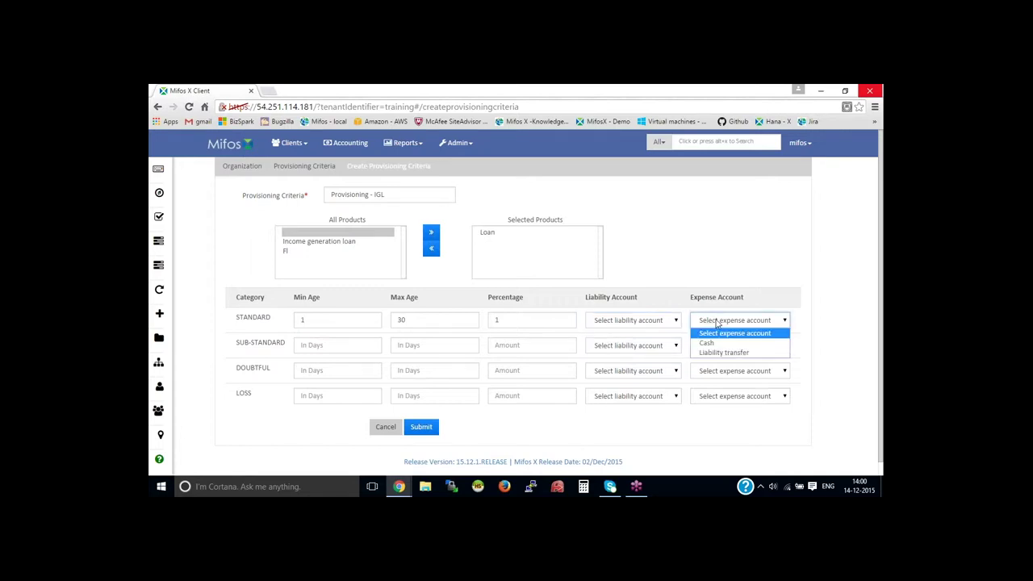
{"action": "left_click", "coordinate": [646, 326]}
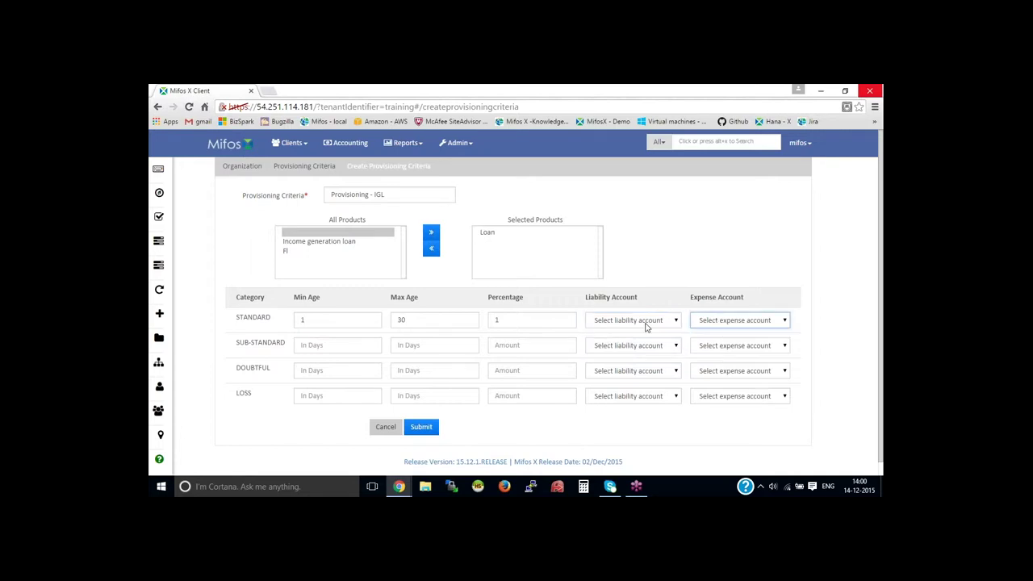
{"action": "left_click", "coordinate": [646, 326]}
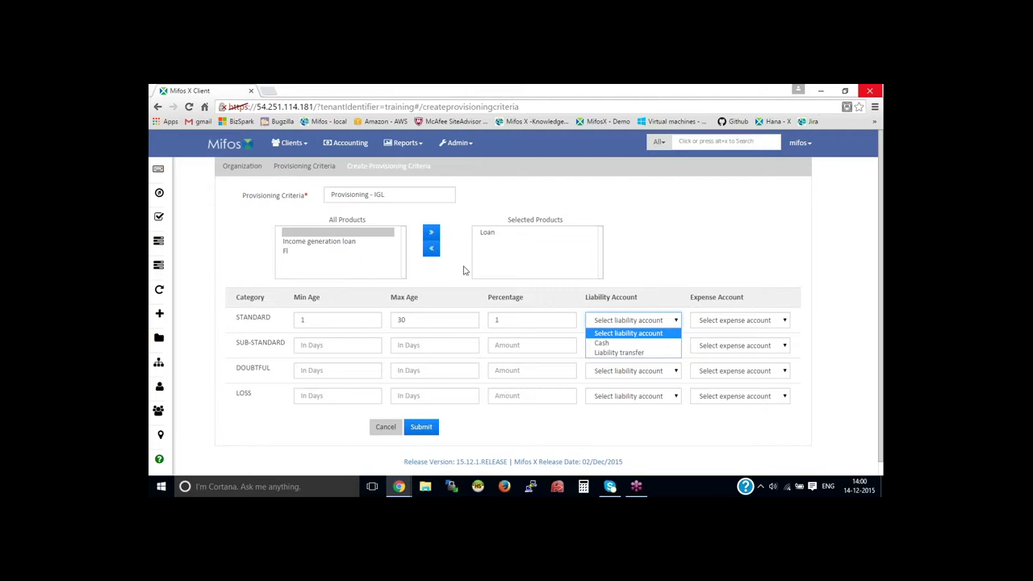
{"action": "left_click", "coordinate": [683, 248]}
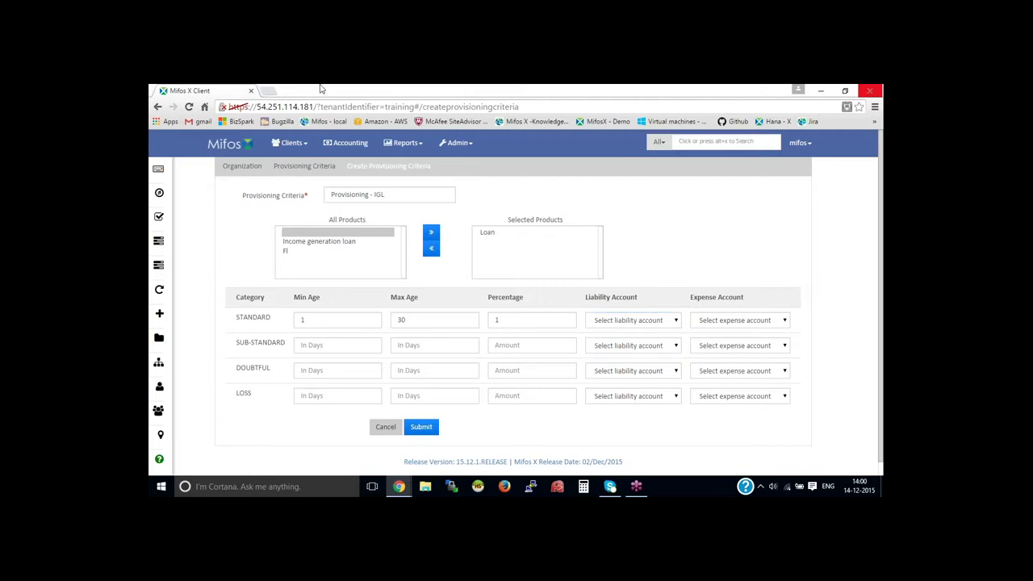
Step: Start a new LIABILITY GL account in the Chart of Accounts with code 2001
{"action": "left_click", "coordinate": [355, 143]}
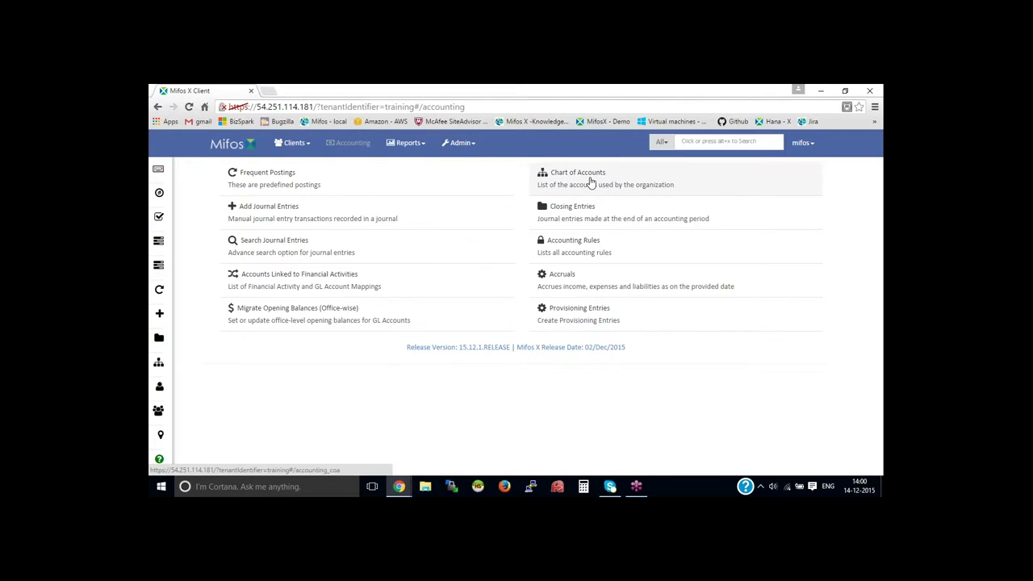
{"action": "left_click", "coordinate": [590, 182]}
{"action": "left_click", "coordinate": [775, 189]}
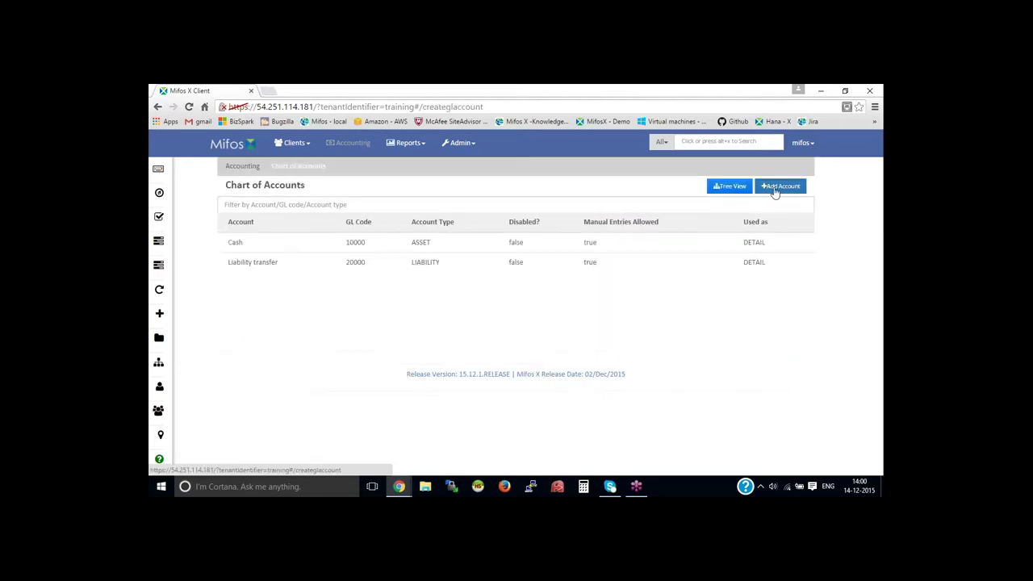
{"action": "left_click", "coordinate": [377, 225]}
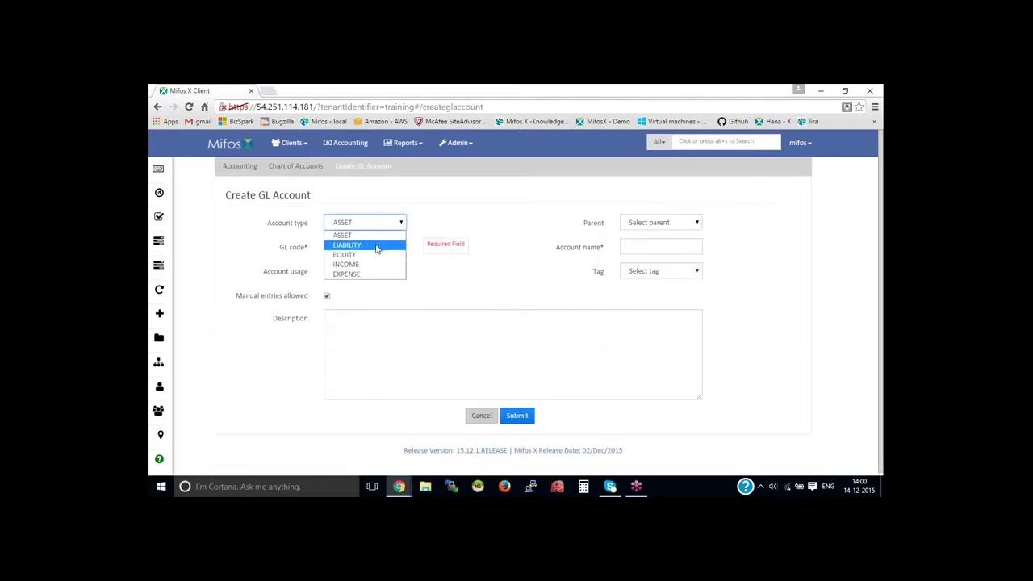
{"action": "left_click", "coordinate": [376, 245]}
{"action": "left_click", "coordinate": [376, 248]}
{"action": "type", "text": "2000"}
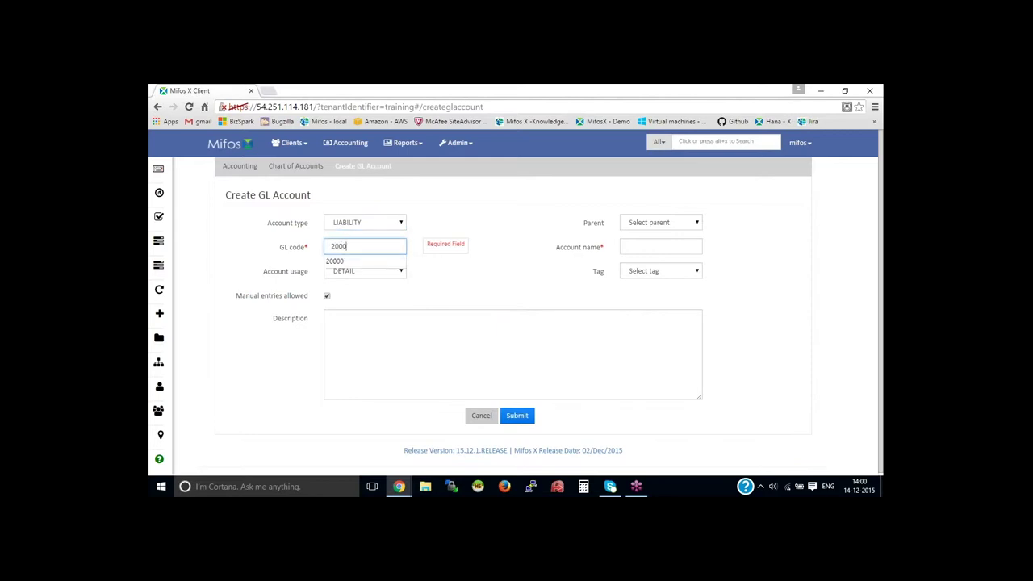
{"action": "left_click", "coordinate": [657, 246]}
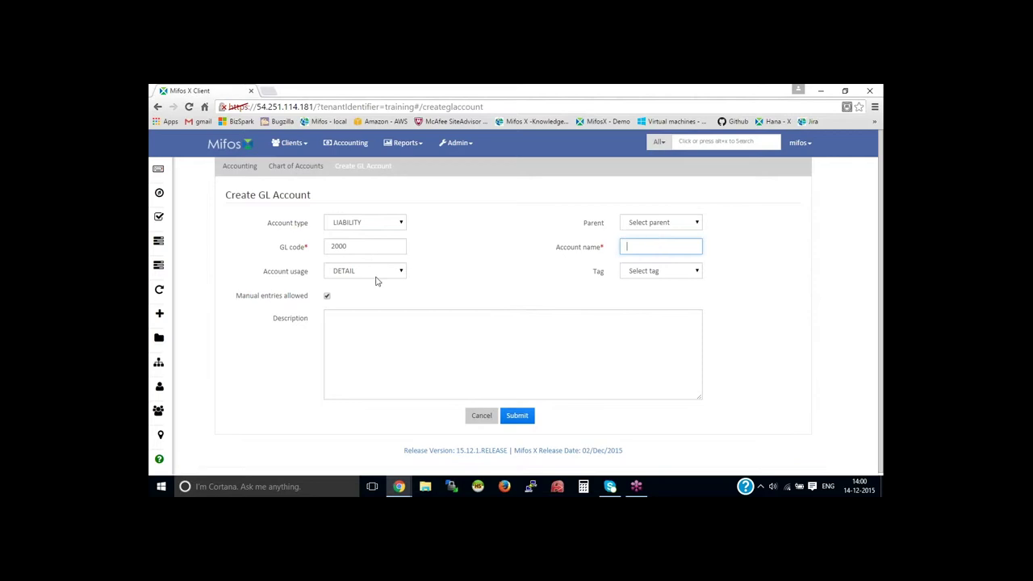
{"action": "left_click", "coordinate": [364, 248]}
{"action": "key", "text": "BackSpace"}
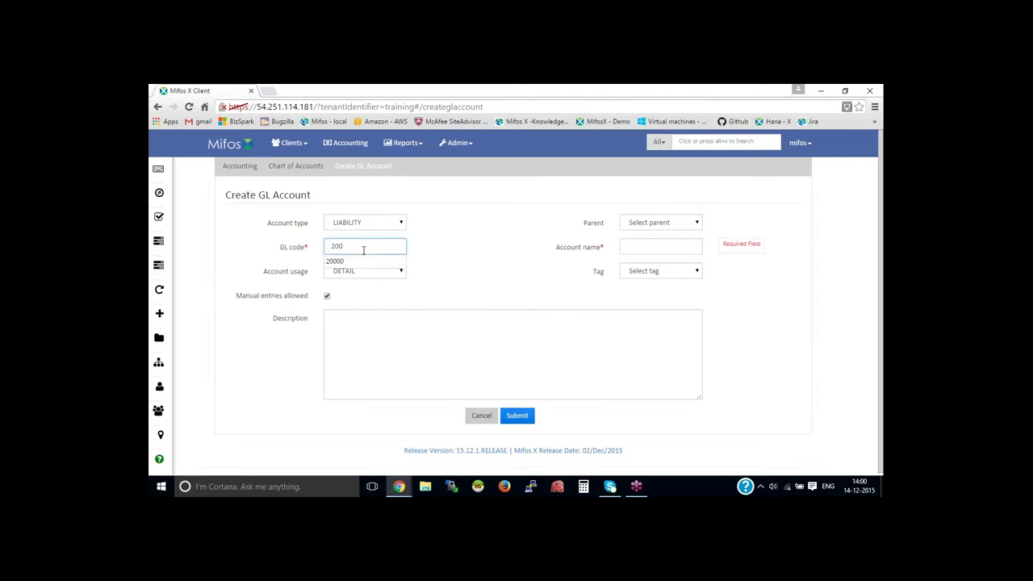
{"action": "type", "text": "1"}
{"action": "left_click", "coordinate": [622, 246]}
Step: Name the account 'Liability provisioning', fixing the spelling, and submit it
{"action": "type", "text": "Lia"}
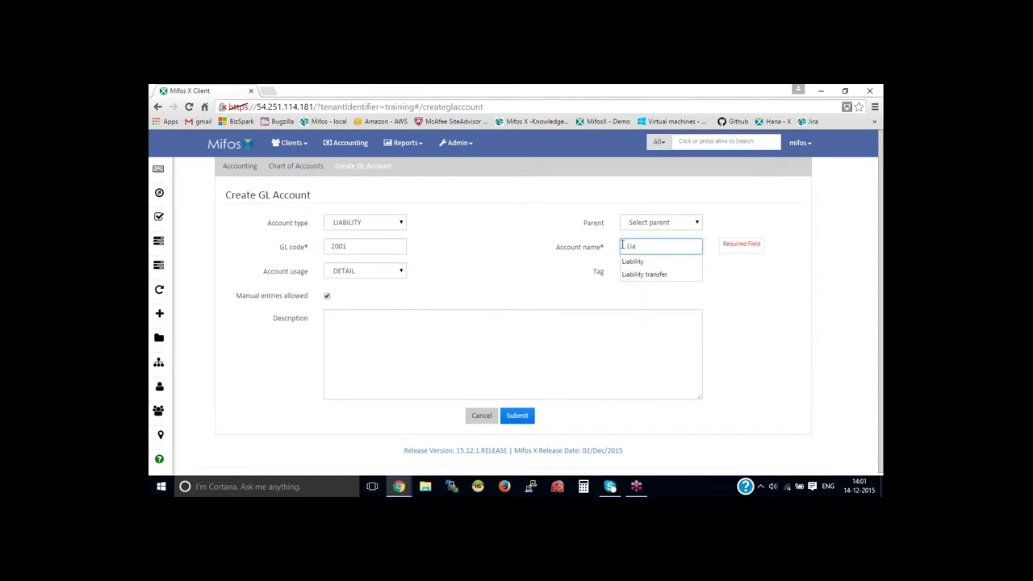
{"action": "type", "text": "b"}
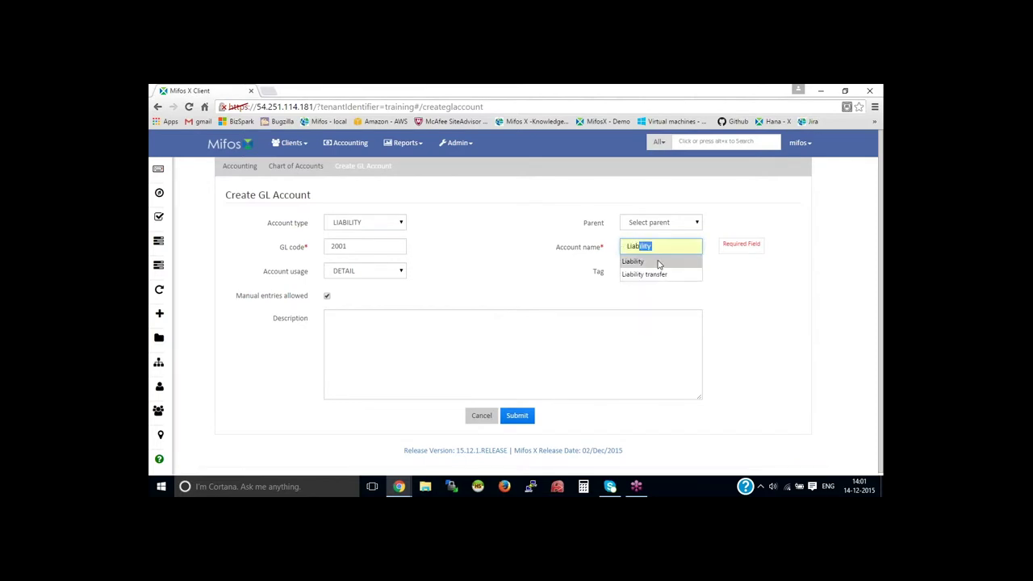
{"action": "left_click", "coordinate": [655, 261]}
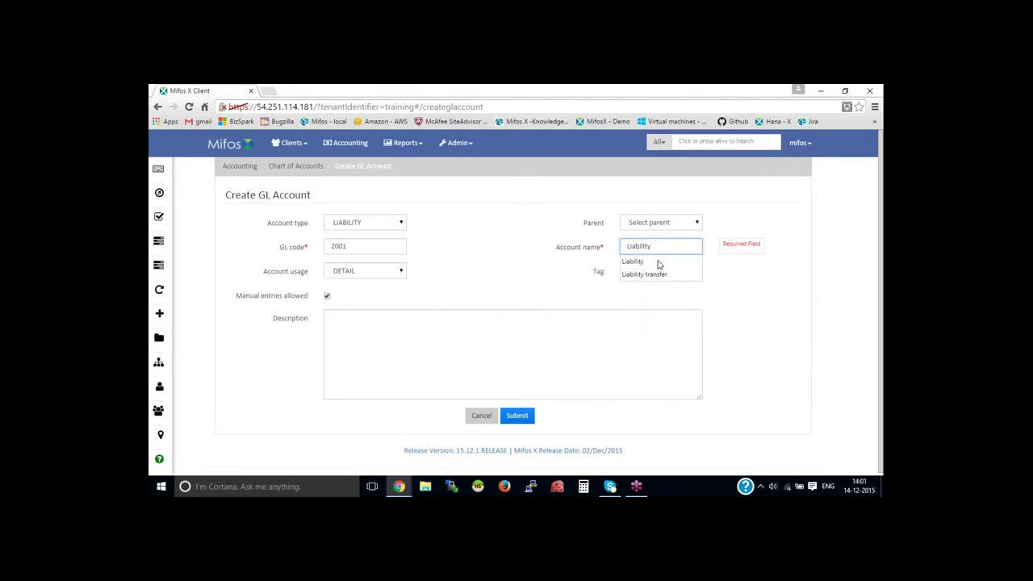
{"action": "type", "text": "provosing"}
{"action": "right_click", "coordinate": [671, 247]}
{"action": "left_click", "coordinate": [706, 283]}
{"action": "left_click", "coordinate": [528, 415]}
Step: Start another GL account of type EXPENSE with code 3001
{"action": "left_click", "coordinate": [303, 167]}
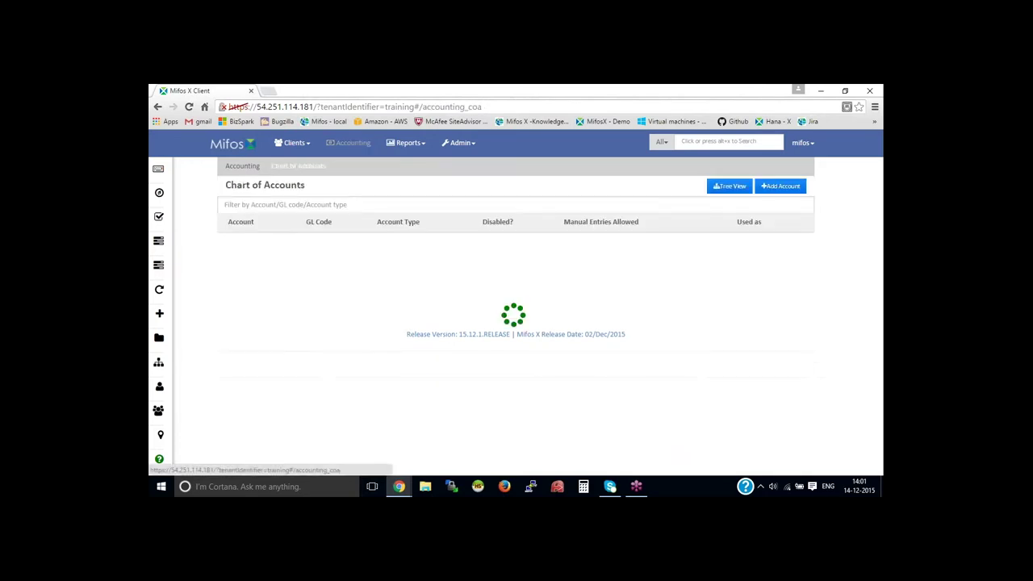
{"action": "left_click", "coordinate": [782, 185]}
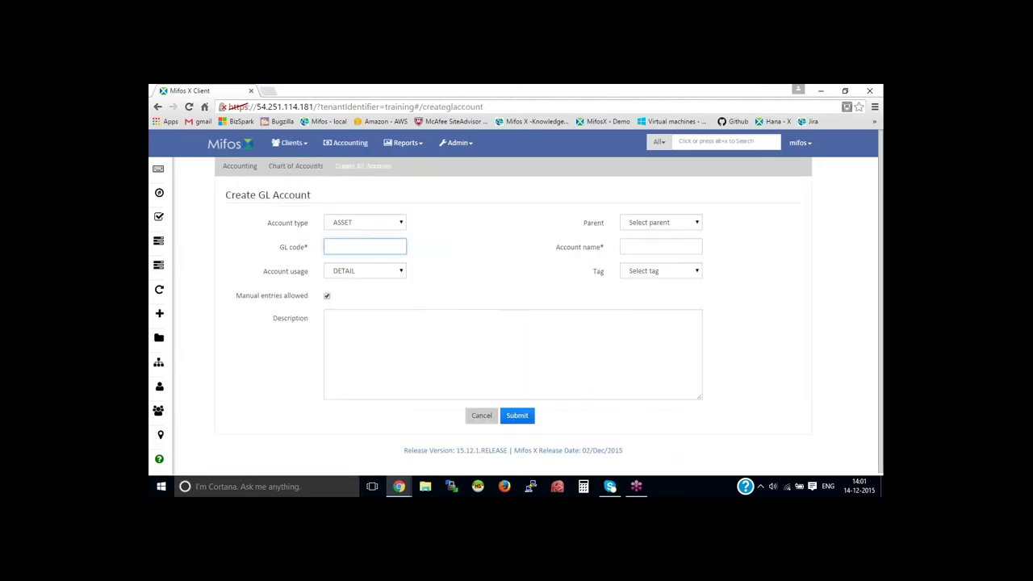
{"action": "left_click", "coordinate": [365, 222]}
{"action": "left_click", "coordinate": [362, 278]}
{"action": "left_click", "coordinate": [361, 247]}
{"action": "type", "text": "30001"}
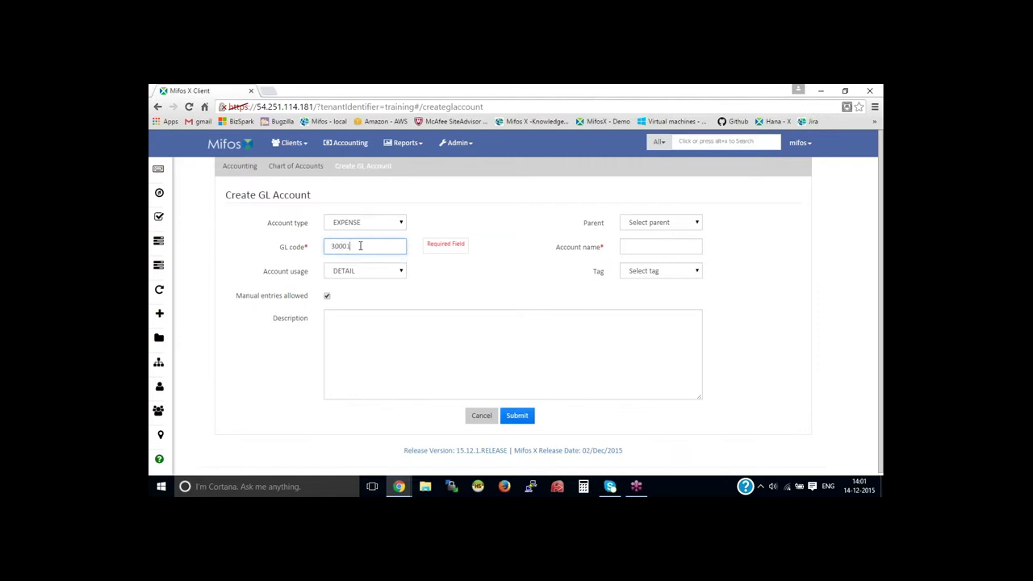
{"action": "key", "text": "BackSpace"}
{"action": "type", "text": "1"}
Step: Name it 'Expense provisioning', submit it, and go to Admin > Organization
{"action": "left_click", "coordinate": [504, 247]}
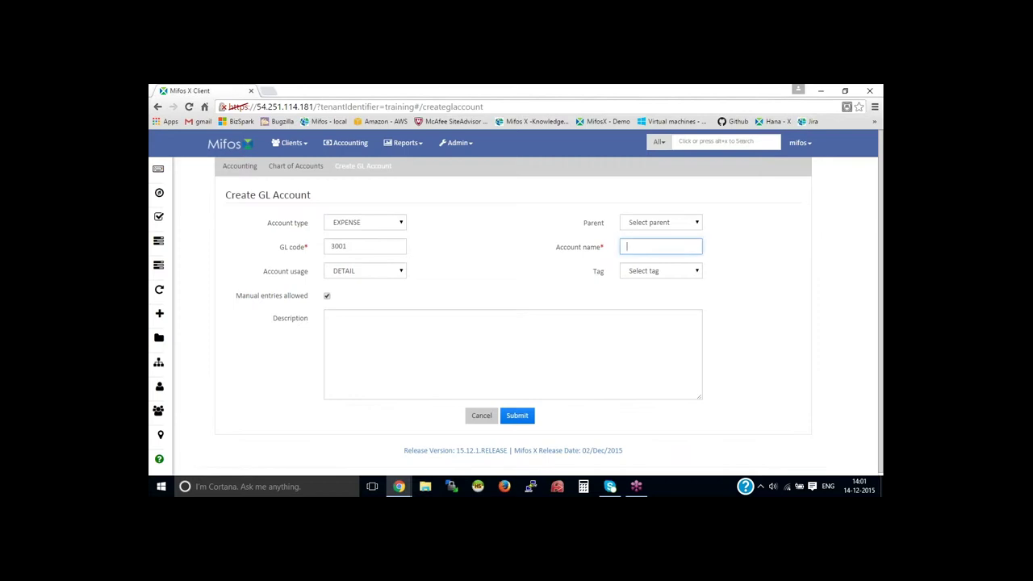
{"action": "type", "text": "Expense"}
{"action": "type", "text": "provsioning"}
{"action": "right_click", "coordinate": [662, 247]}
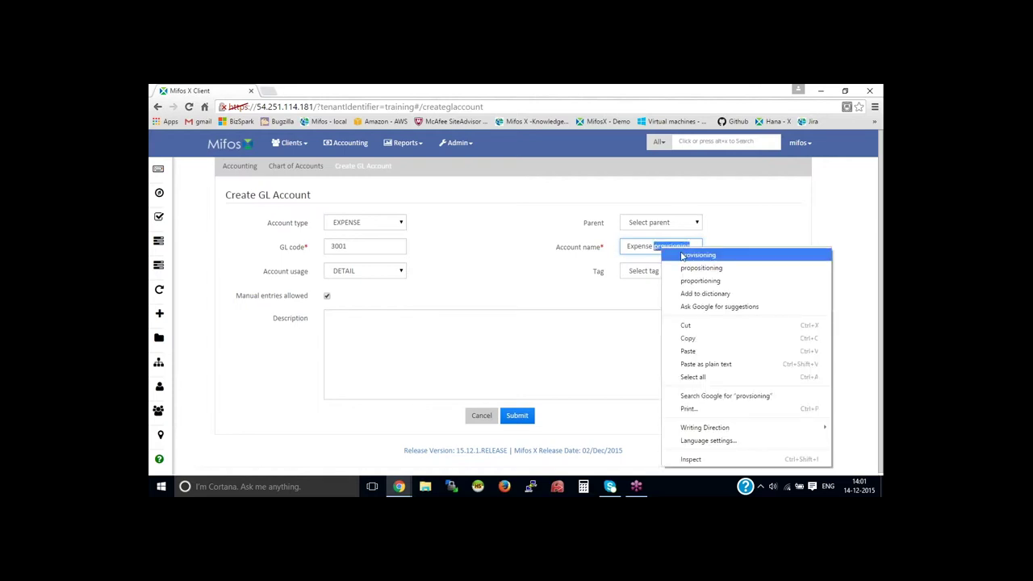
{"action": "left_click", "coordinate": [682, 255]}
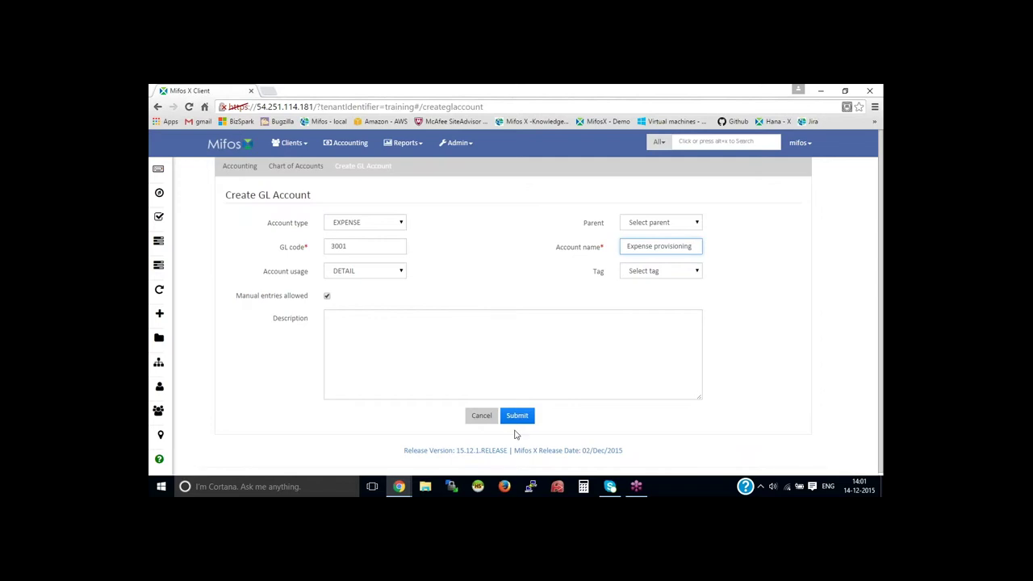
{"action": "left_click", "coordinate": [517, 416]}
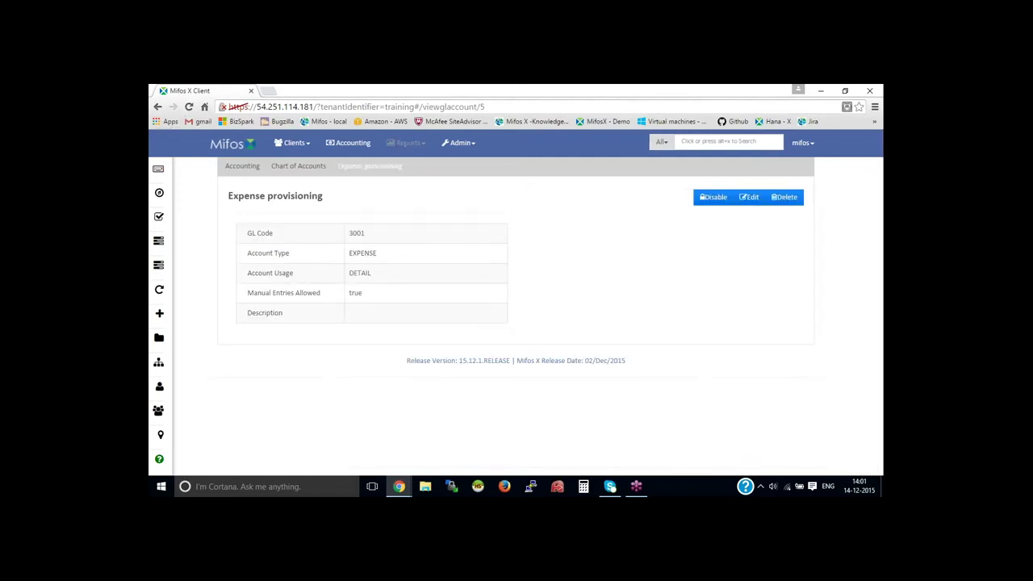
{"action": "left_click", "coordinate": [461, 143]}
{"action": "left_click", "coordinate": [472, 180]}
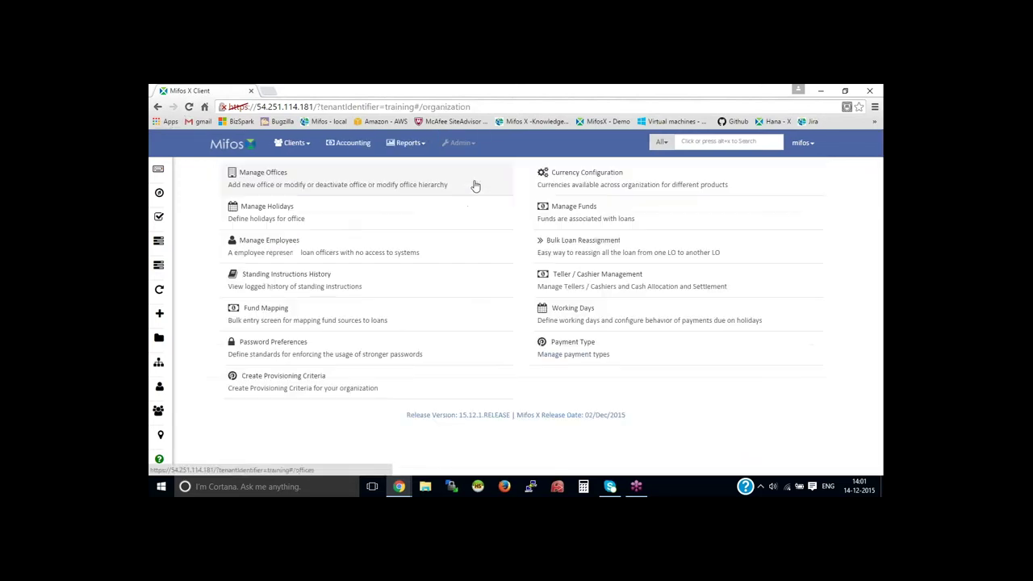
Step: Start a new provisioning criteria named 'Provisioning - IGL'
{"action": "left_click", "coordinate": [326, 378]}
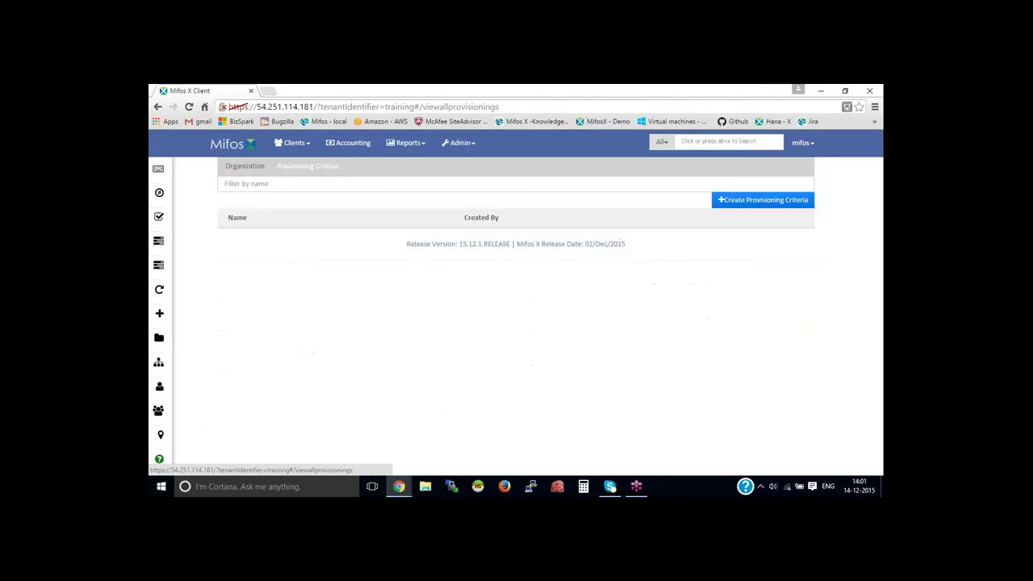
{"action": "left_click", "coordinate": [765, 202]}
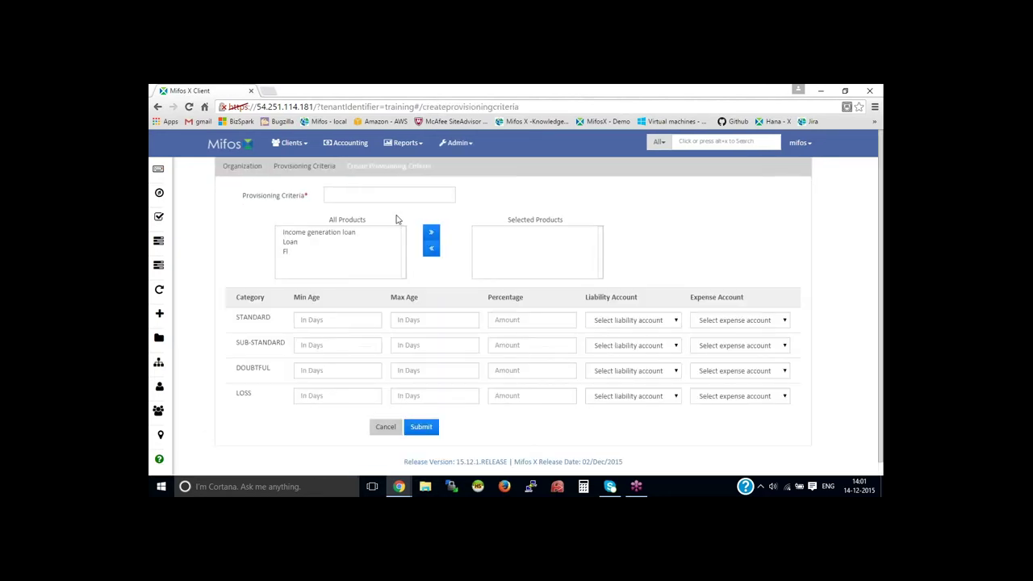
{"action": "left_click", "coordinate": [346, 195]}
{"action": "type", "text": "Pro"}
{"action": "key", "text": "Down"}
{"action": "key", "text": "Return"}
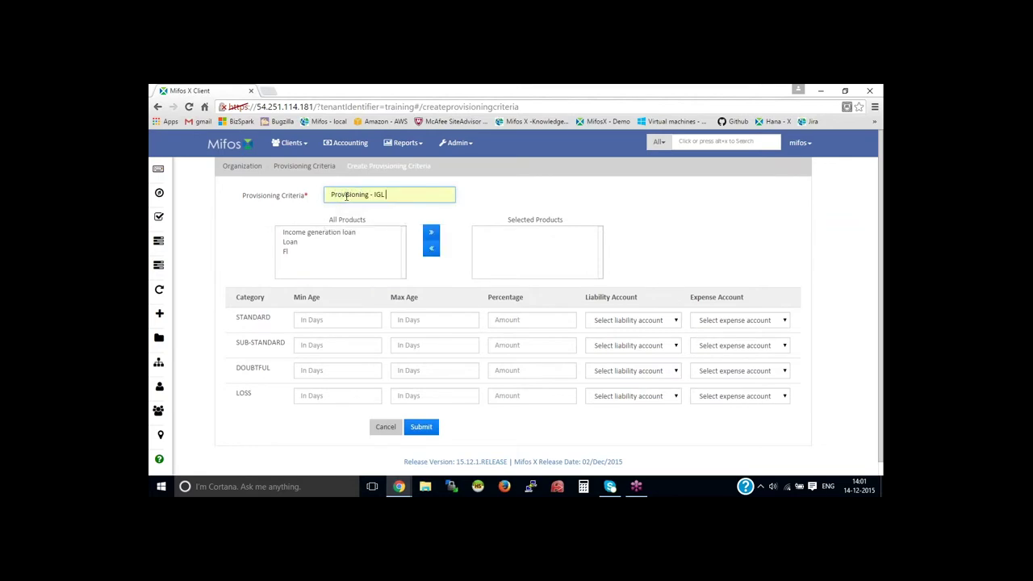
Step: Select Loan as the criteria's product
{"action": "left_click", "coordinate": [292, 242]}
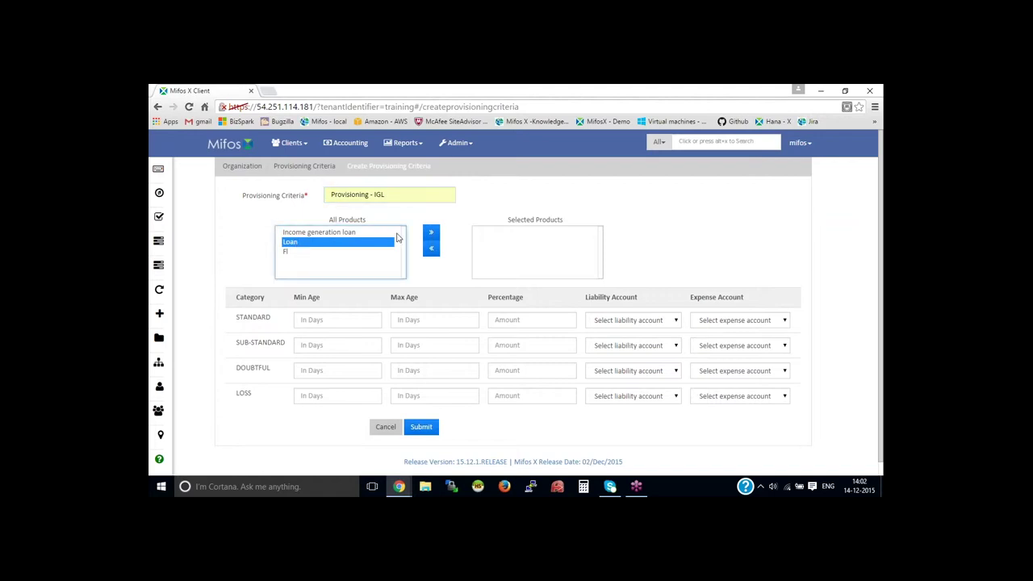
{"action": "left_click", "coordinate": [431, 233]}
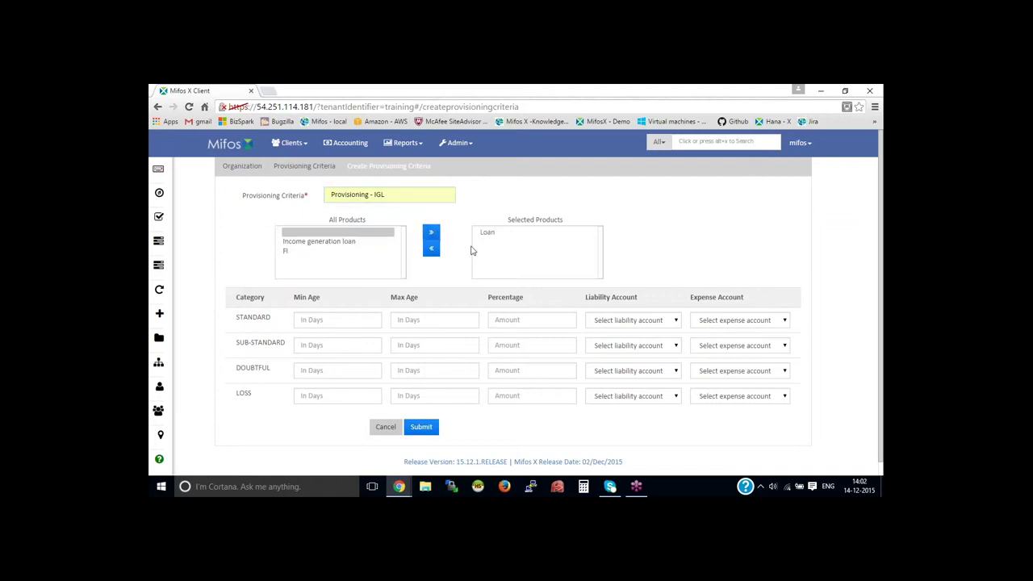
{"action": "left_click", "coordinate": [323, 319]}
Step: Fill STANDARD with 1–30 days, 1%, Liability provisioning and Expense provisioning accounts
{"action": "type", "text": "1"}
{"action": "left_click", "coordinate": [404, 322]}
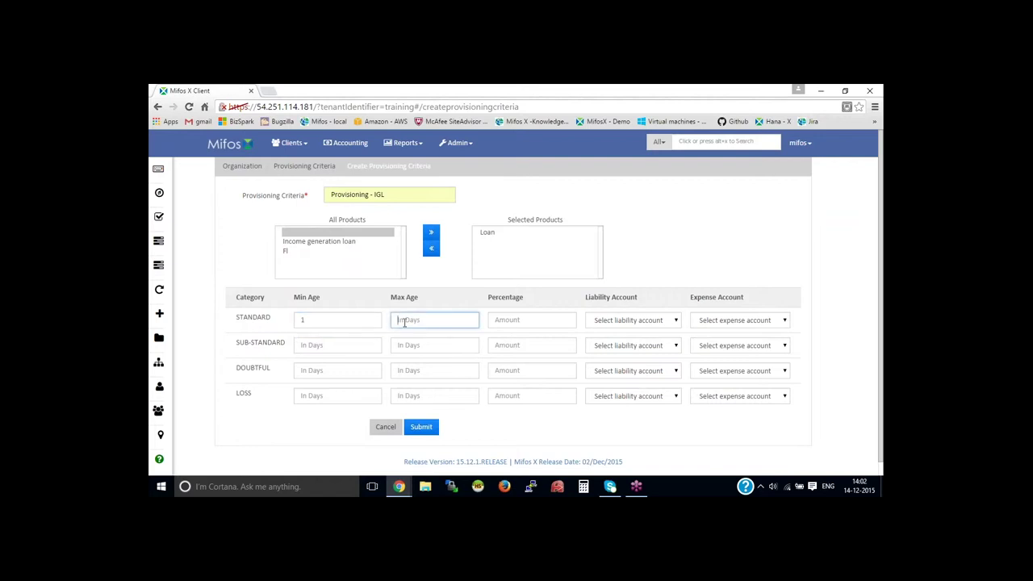
{"action": "type", "text": "30"}
{"action": "left_click", "coordinate": [496, 320]}
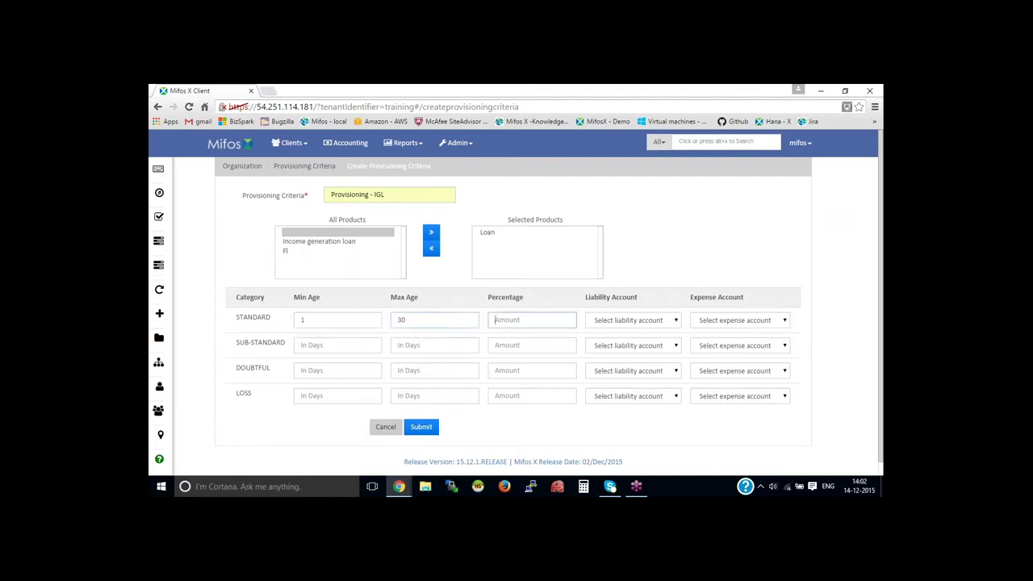
{"action": "type", "text": "1"}
{"action": "left_click", "coordinate": [649, 323]}
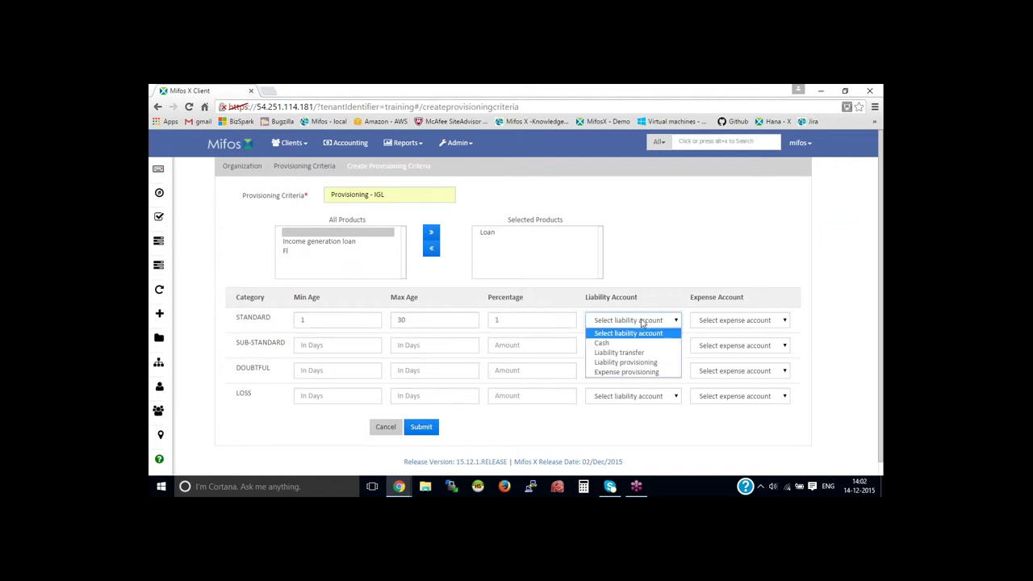
{"action": "left_click", "coordinate": [643, 362]}
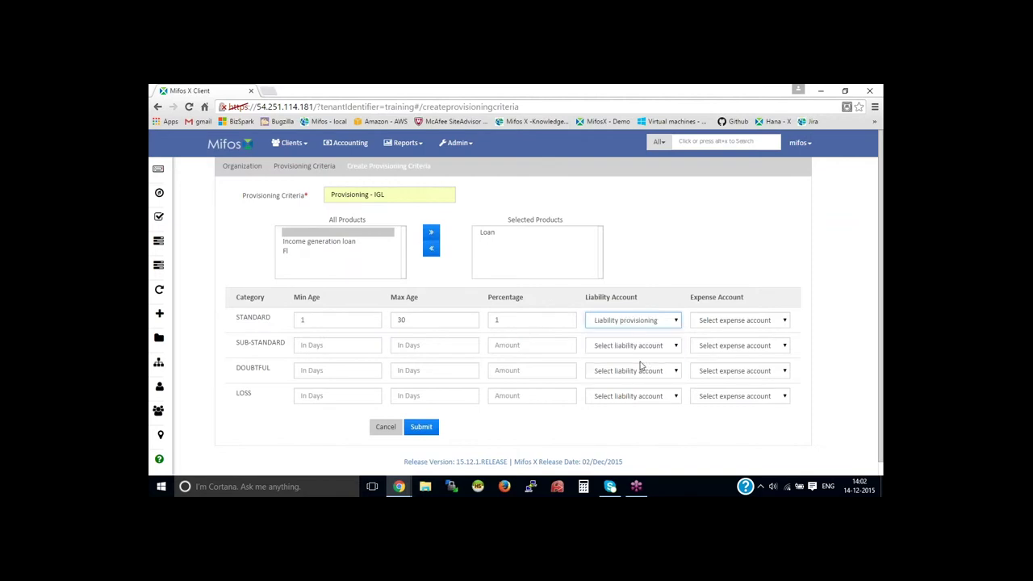
{"action": "left_click", "coordinate": [730, 320]}
{"action": "left_click", "coordinate": [733, 372]}
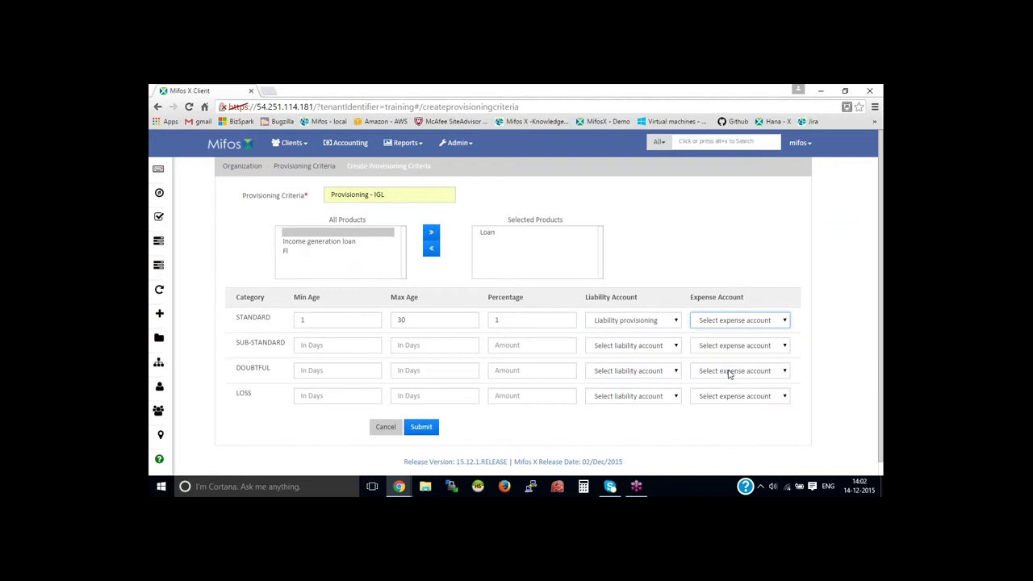
Step: Fill SUB-STANDARD with 31–60 days, 2%, both provisioning accounts; start DOUBTFUL at 61
{"action": "left_click", "coordinate": [337, 346]}
{"action": "type", "text": "31"}
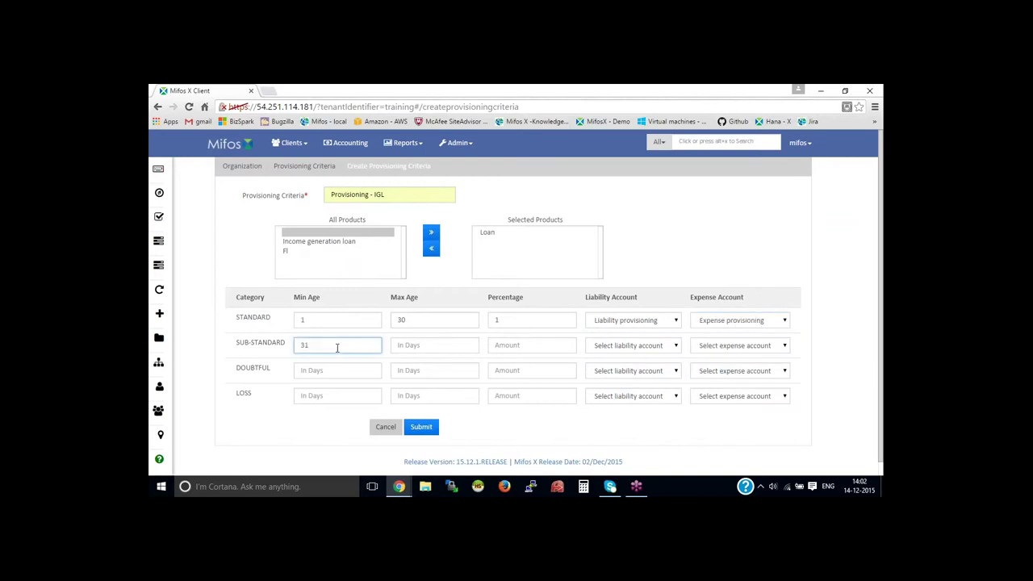
{"action": "left_click", "coordinate": [418, 345]}
{"action": "type", "text": "60"}
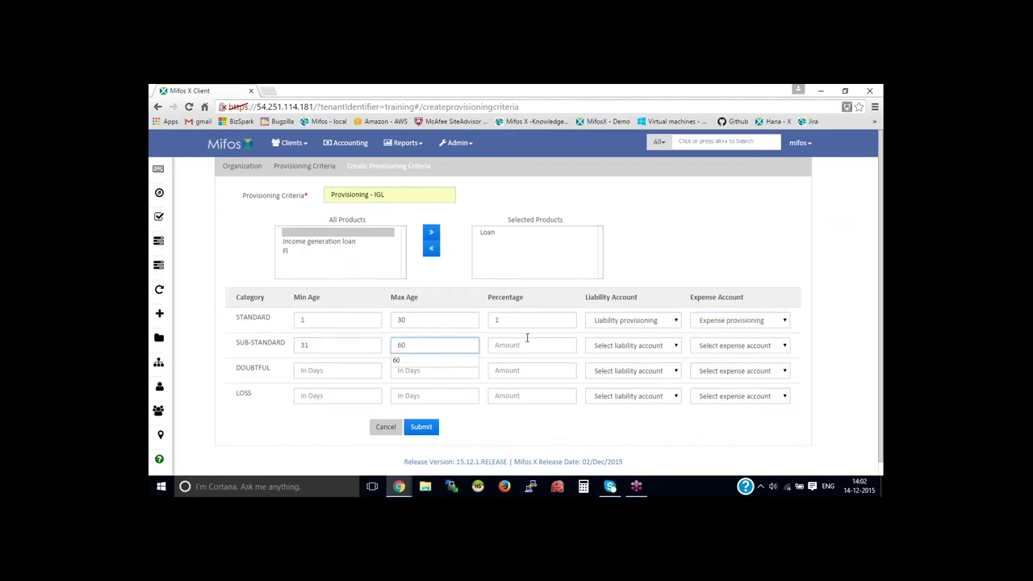
{"action": "left_click", "coordinate": [538, 345]}
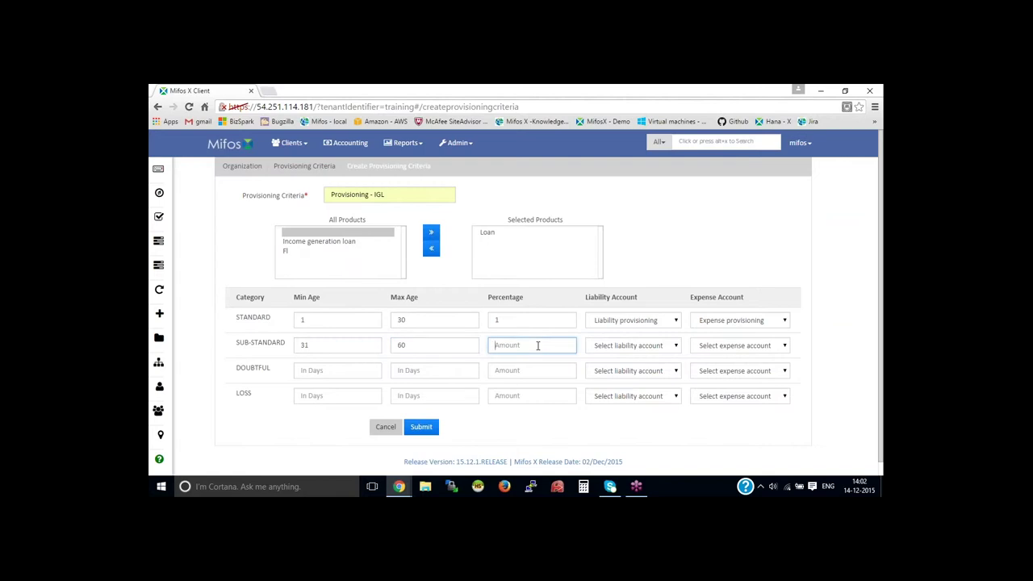
{"action": "type", "text": "2"}
{"action": "left_click", "coordinate": [633, 346]}
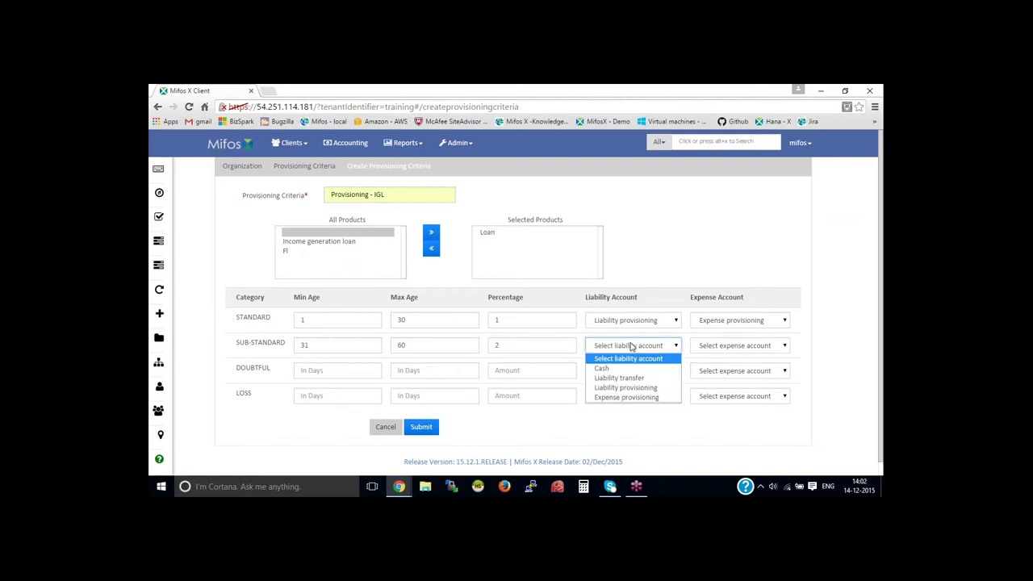
{"action": "left_click", "coordinate": [652, 389]}
{"action": "left_click", "coordinate": [755, 346]}
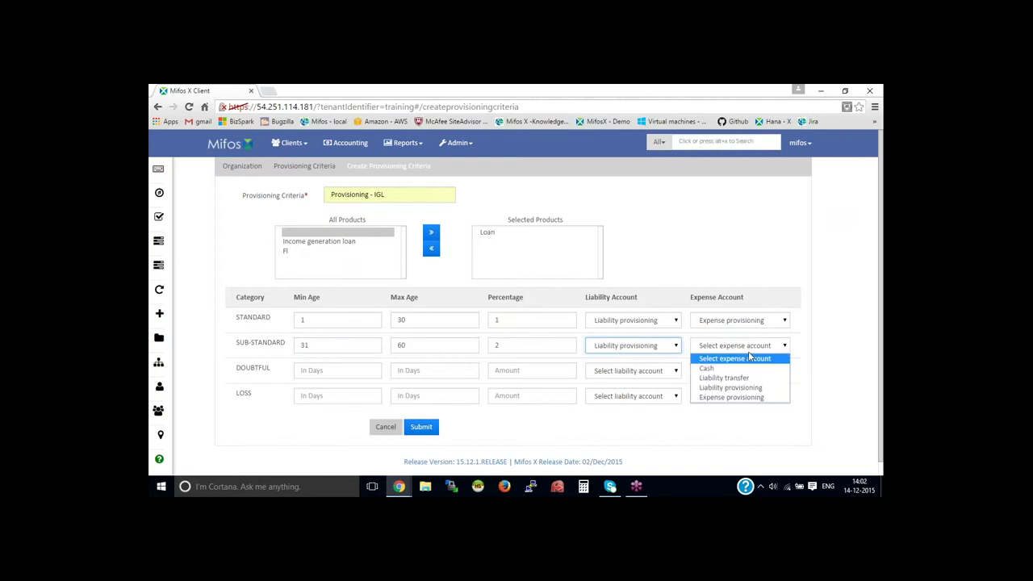
{"action": "left_click", "coordinate": [724, 399]}
{"action": "key", "text": "Tab"}
{"action": "type", "text": "61"}
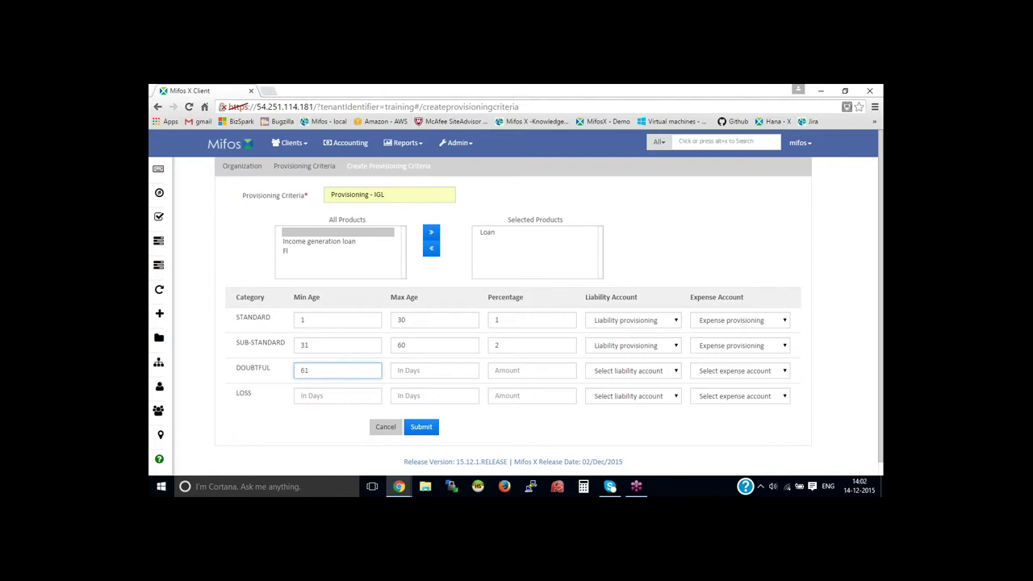
Step: Complete DOUBTFUL with max age 90, 4%, and both provisioning accounts
{"action": "left_click", "coordinate": [439, 369]}
{"action": "type", "text": "90"}
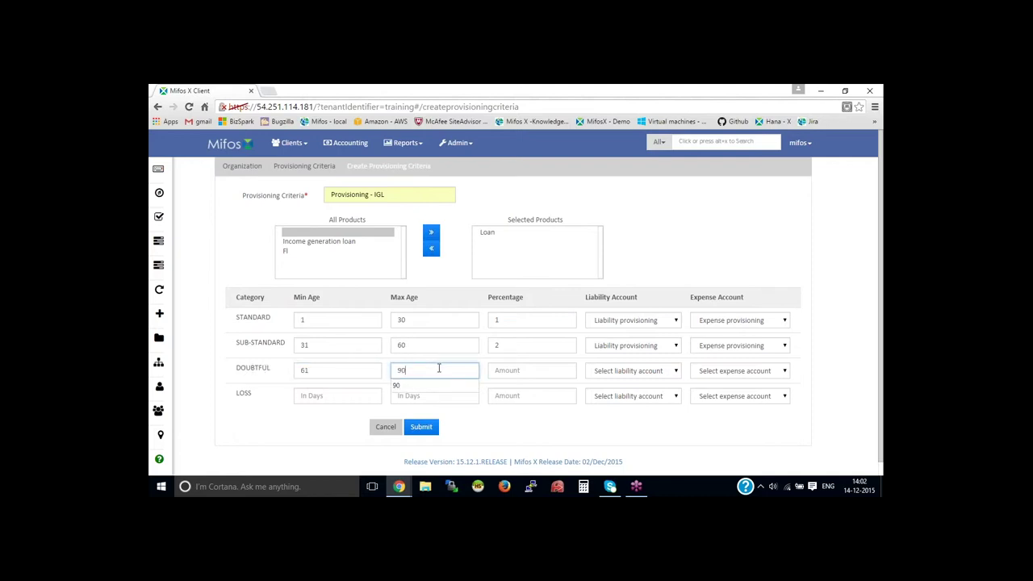
{"action": "left_click", "coordinate": [547, 374]}
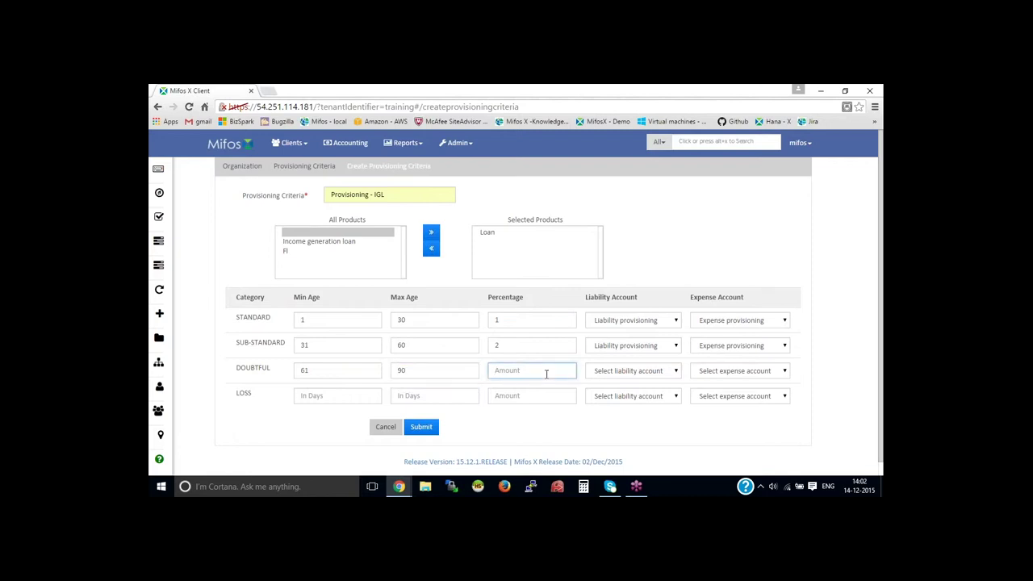
{"action": "type", "text": "4"}
{"action": "left_click", "coordinate": [666, 371]}
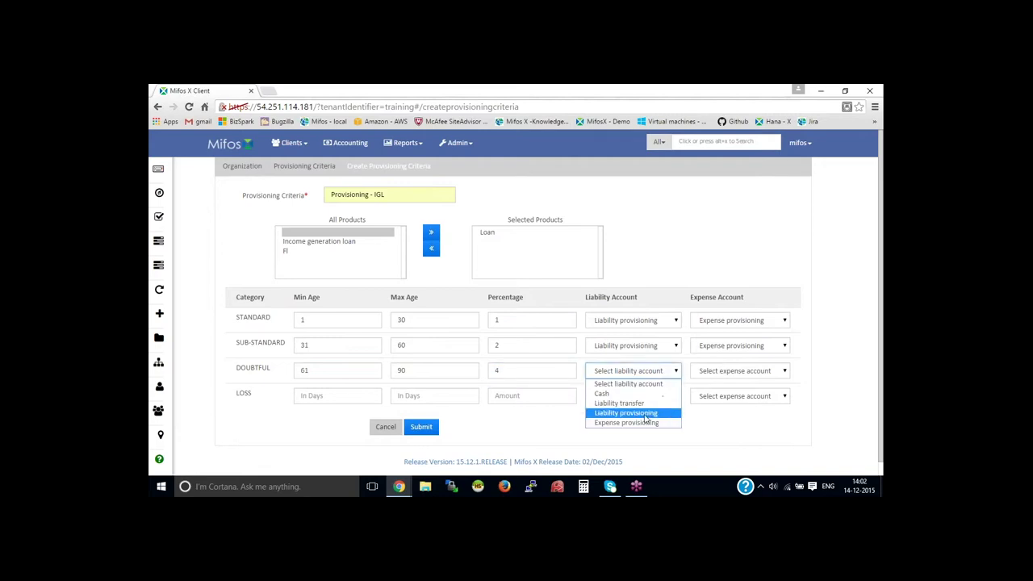
{"action": "left_click", "coordinate": [656, 412]}
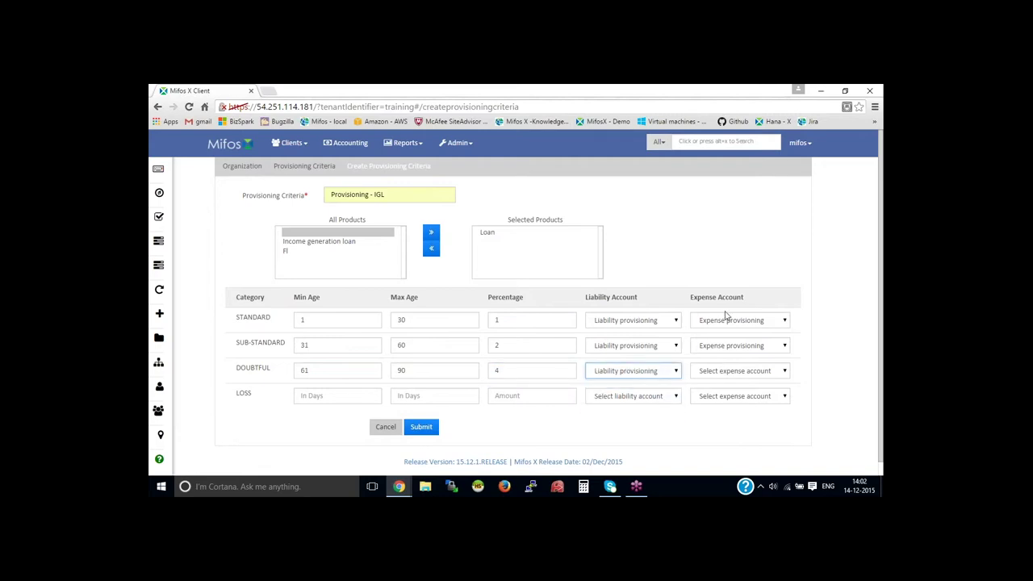
{"action": "left_click", "coordinate": [743, 370]}
{"action": "left_click", "coordinate": [739, 422]}
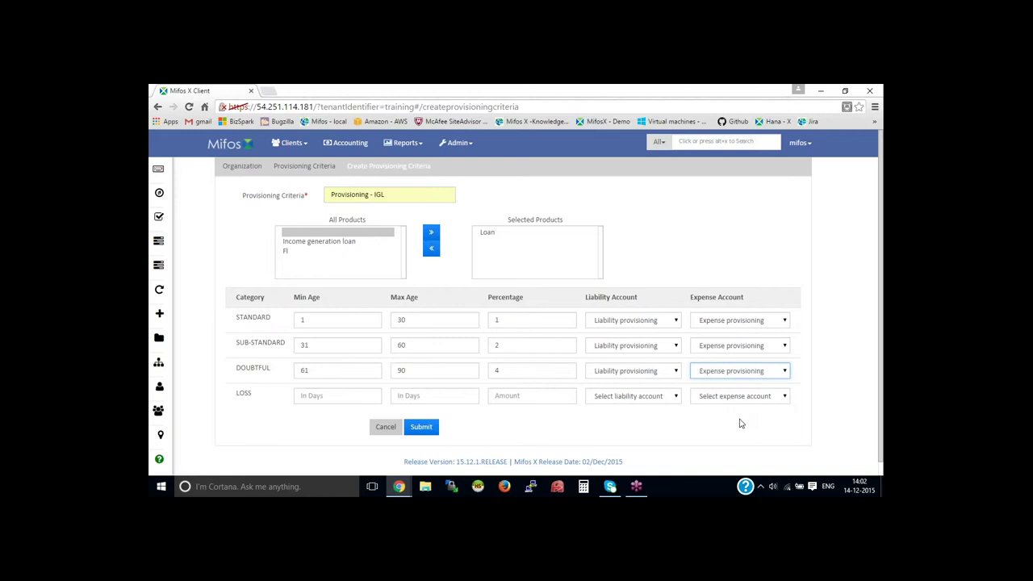
Step: Fill LOSS with 91–120 days, 8%, both provisioning accounts, and submit the criteria
{"action": "left_click", "coordinate": [356, 397]}
{"action": "type", "text": "91"}
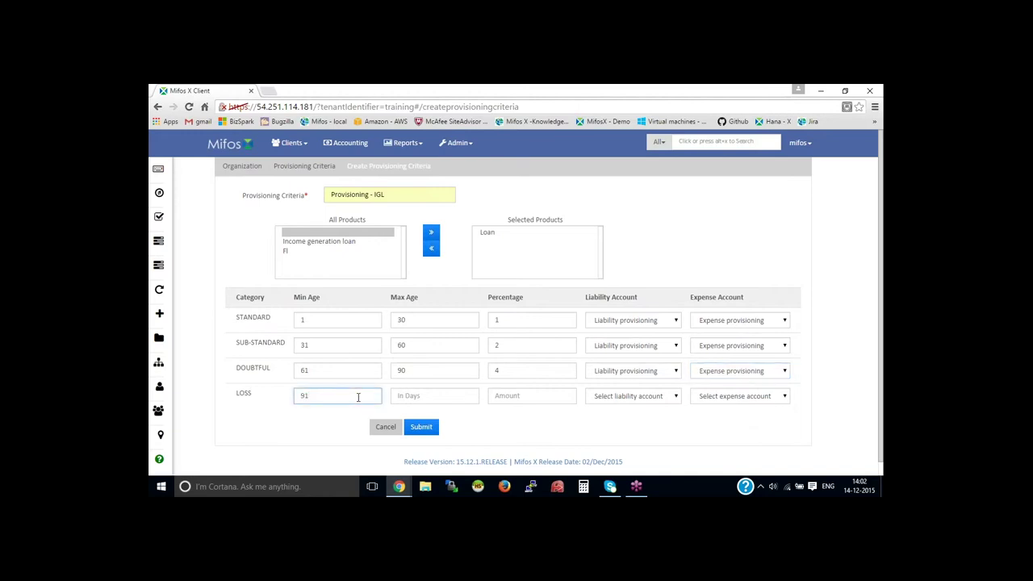
{"action": "left_click", "coordinate": [429, 397]}
{"action": "type", "text": "120"}
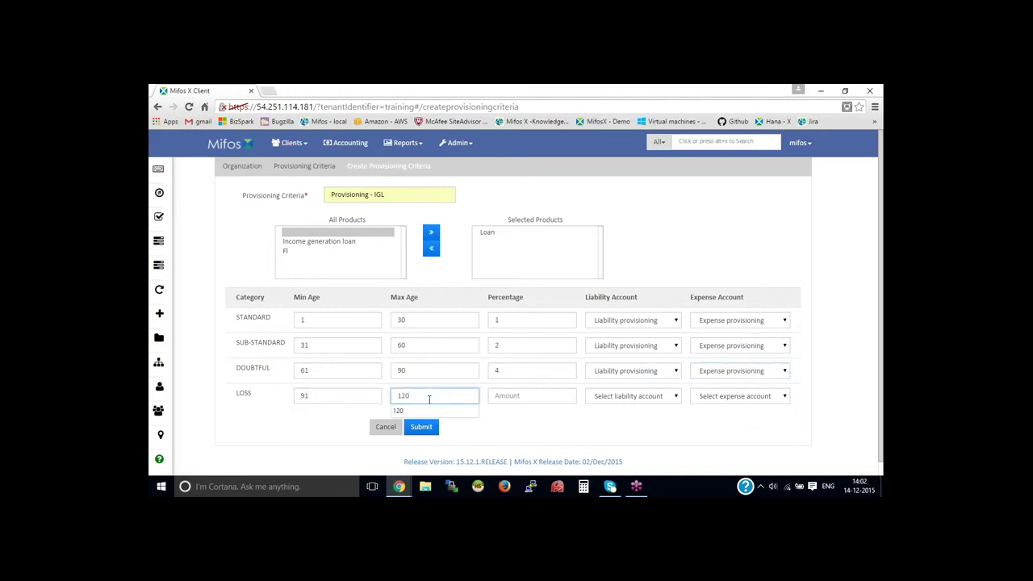
{"action": "left_click", "coordinate": [528, 397]}
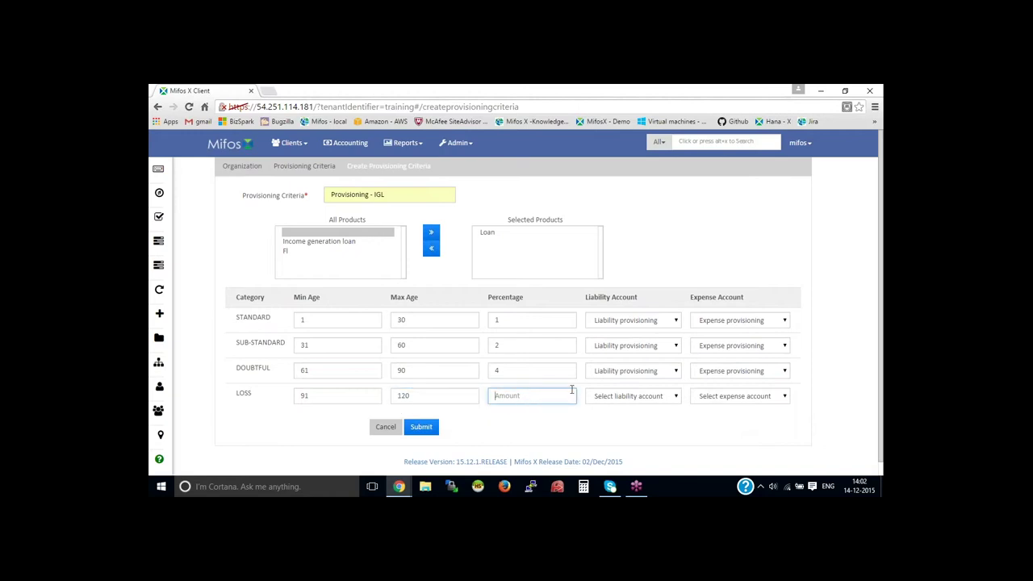
{"action": "type", "text": "8"}
{"action": "left_click", "coordinate": [619, 398]}
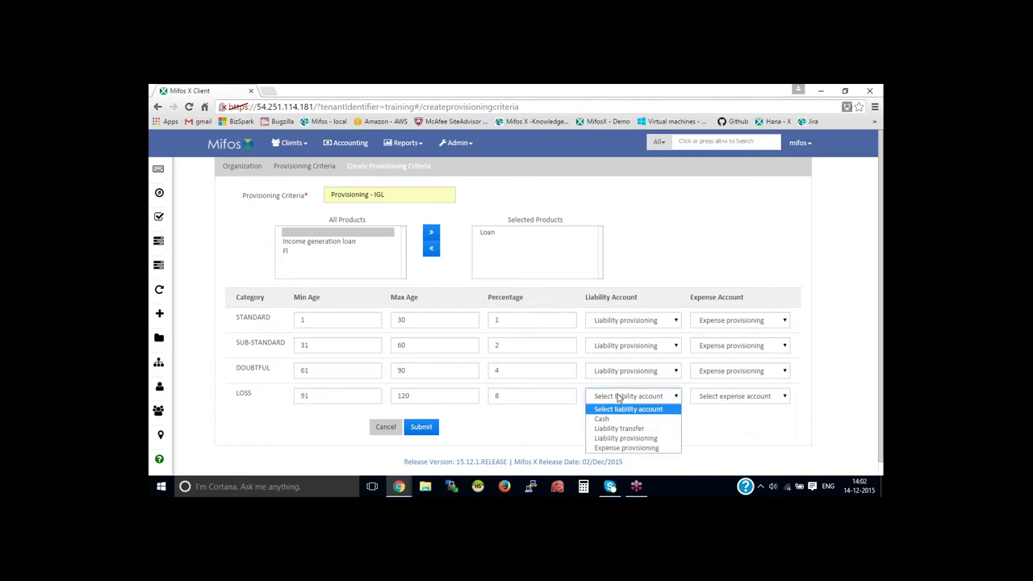
{"action": "left_click", "coordinate": [655, 438]}
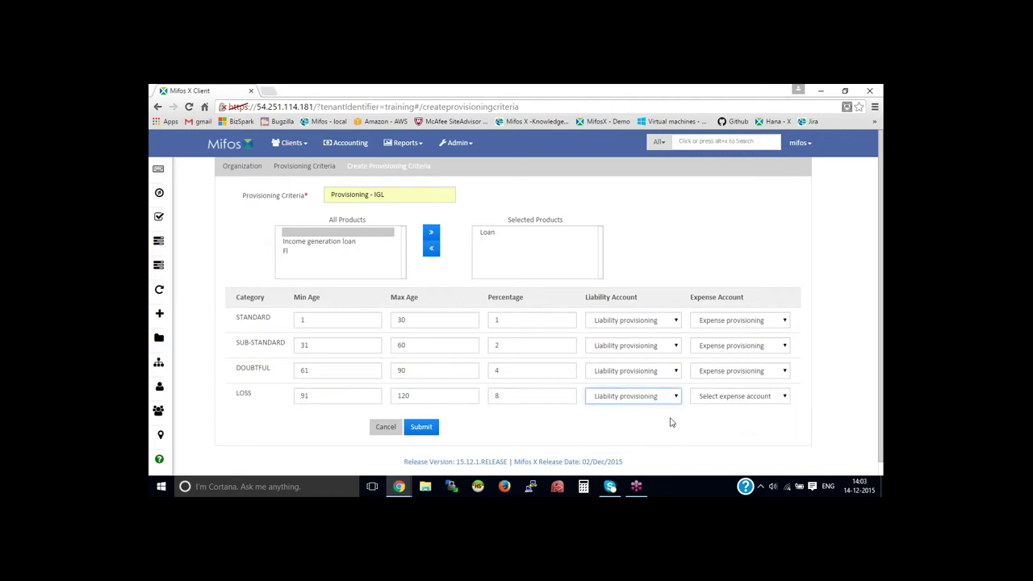
{"action": "left_click", "coordinate": [720, 396]}
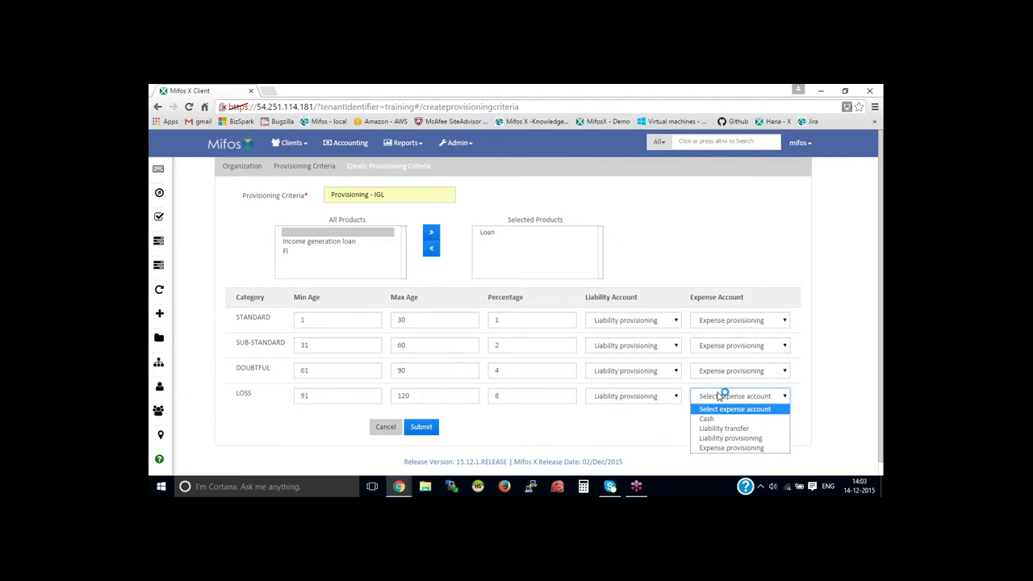
{"action": "left_click", "coordinate": [743, 448]}
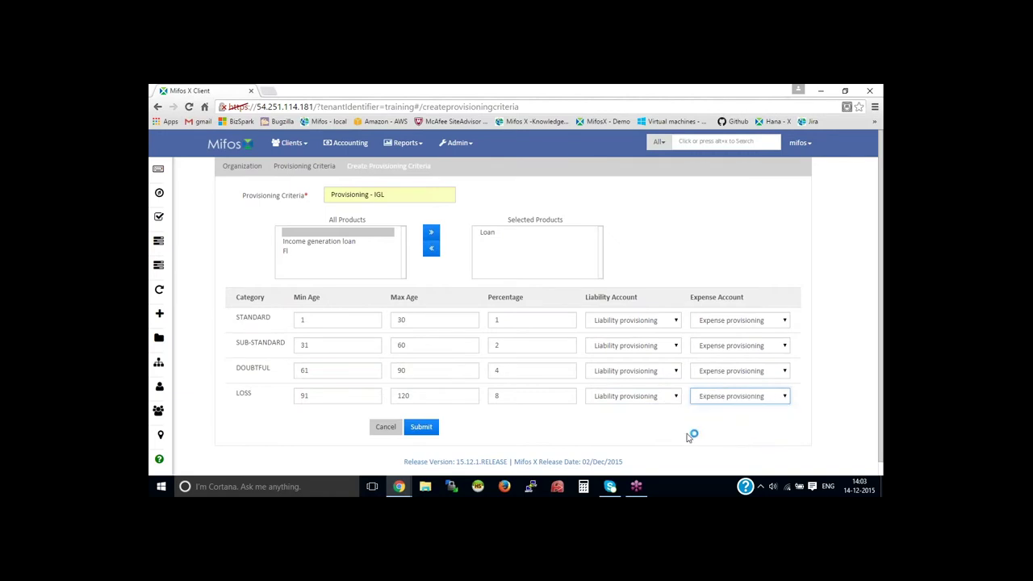
{"action": "left_click", "coordinate": [423, 428]}
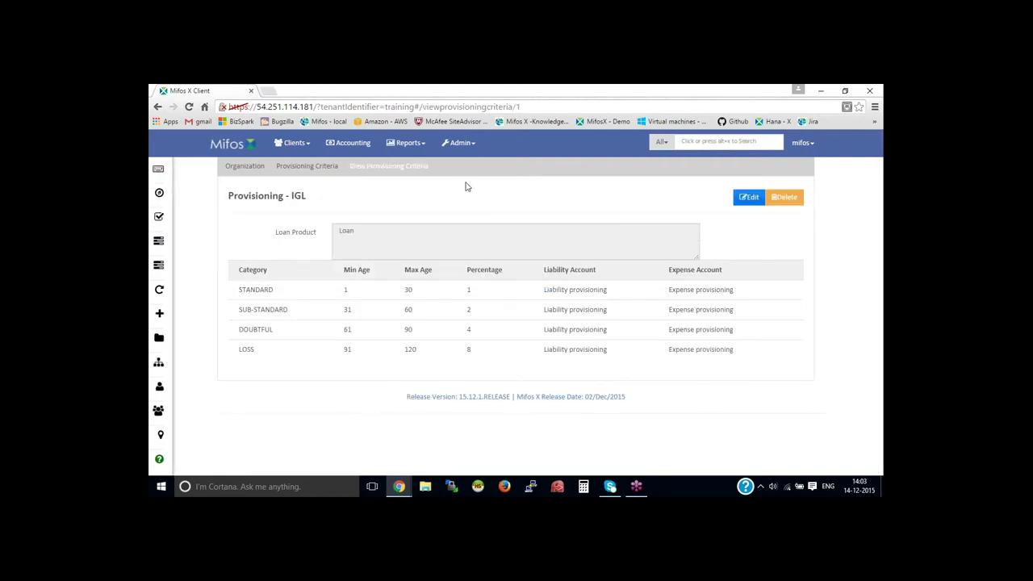
Step: Finish saving Provisioning - IGL, then go to the Admin > Organization page
{"action": "left_click_drag", "start_coordinate": [363, 168], "coordinate": [440, 202]}
{"action": "left_click", "coordinate": [440, 202]}
{"action": "left_click", "coordinate": [474, 145]}
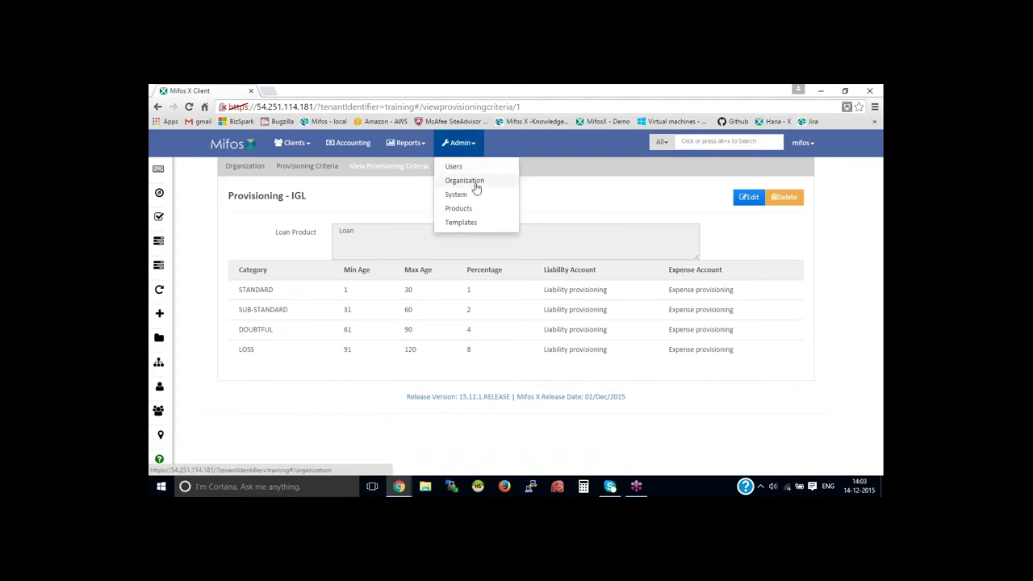
{"action": "left_click", "coordinate": [475, 182]}
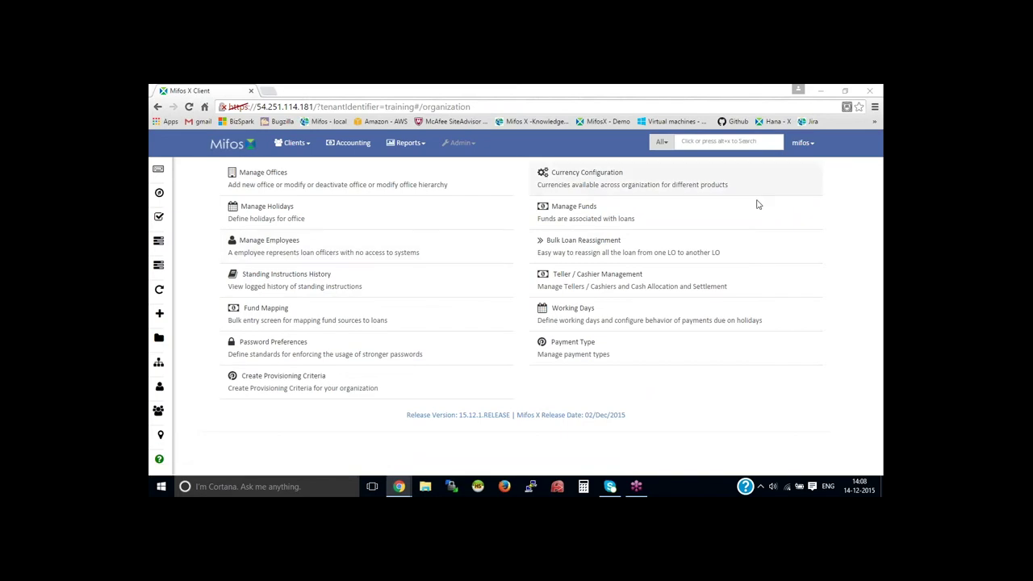
Step: Review one client's loan and savings accounts from the Clients list, then bring up the Accounting page
{"action": "left_click", "coordinate": [293, 143]}
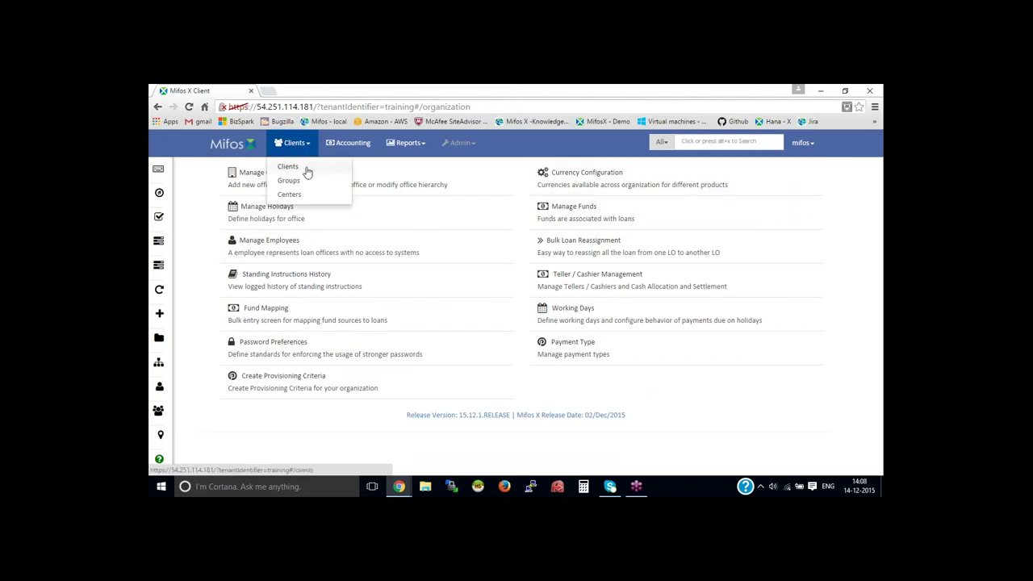
{"action": "left_click", "coordinate": [305, 169]}
{"action": "left_click", "coordinate": [337, 247]}
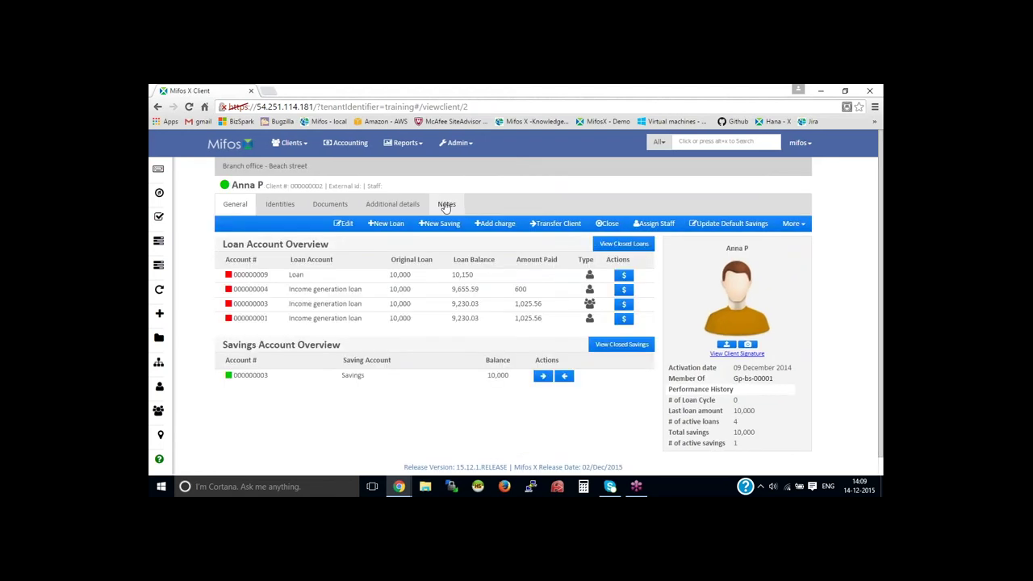
{"action": "left_click", "coordinate": [343, 152]}
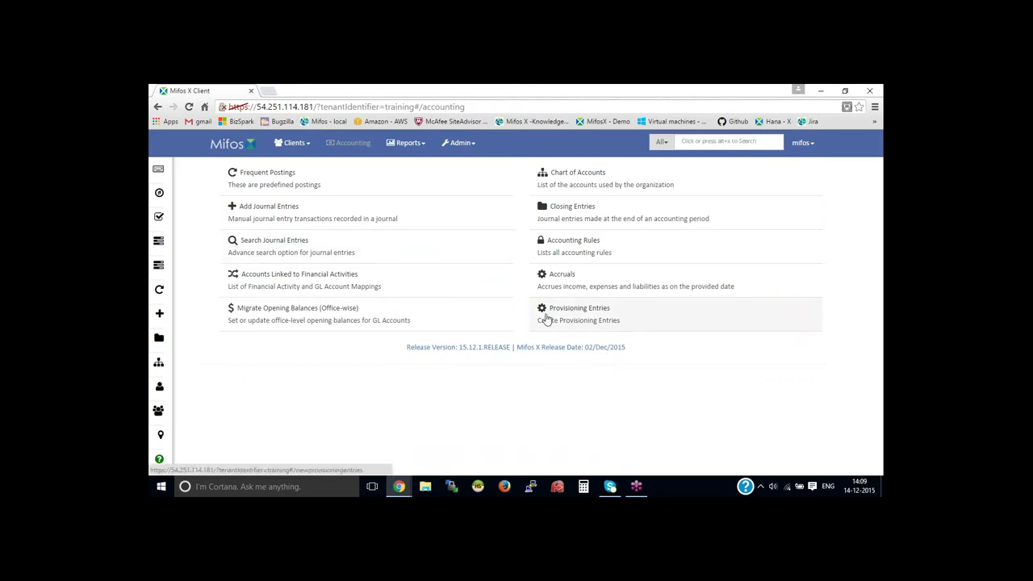
Step: Show the Dec 14, 2015 provisioning journal entries: ₹100 credit to Liability provisioning (2001), ₹100 debit to Expense provisioning (3001)
{"action": "left_click", "coordinate": [582, 316]}
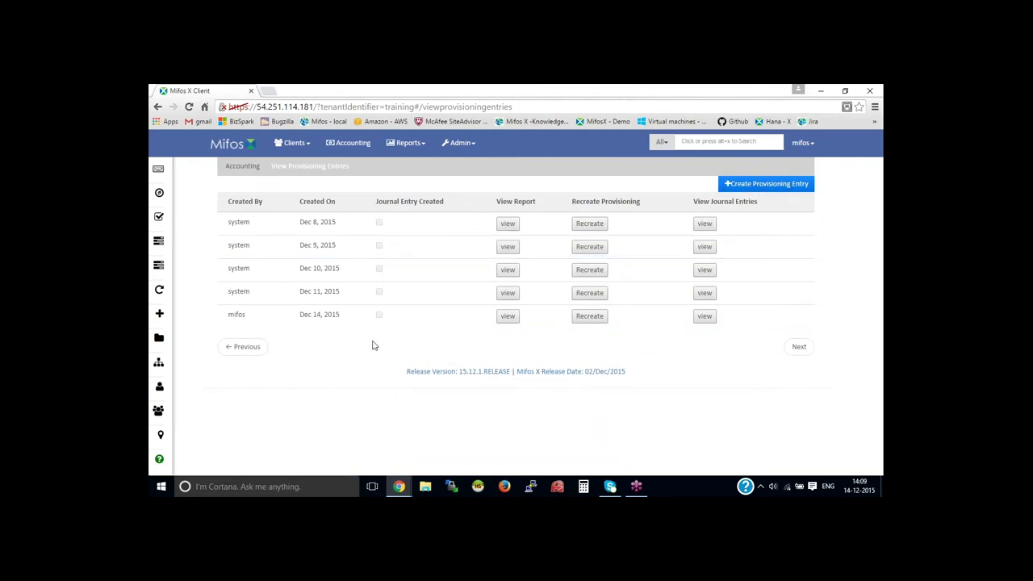
{"action": "left_click", "coordinate": [508, 317]}
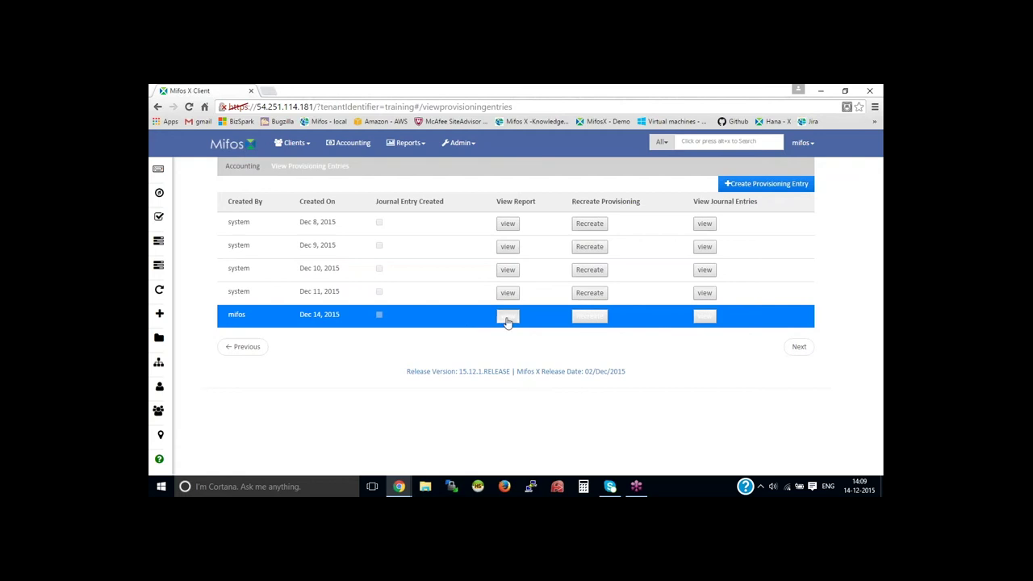
{"action": "left_click_drag", "start_coordinate": [239, 279], "coordinate": [556, 278]}
{"action": "left_click", "coordinate": [706, 316]}
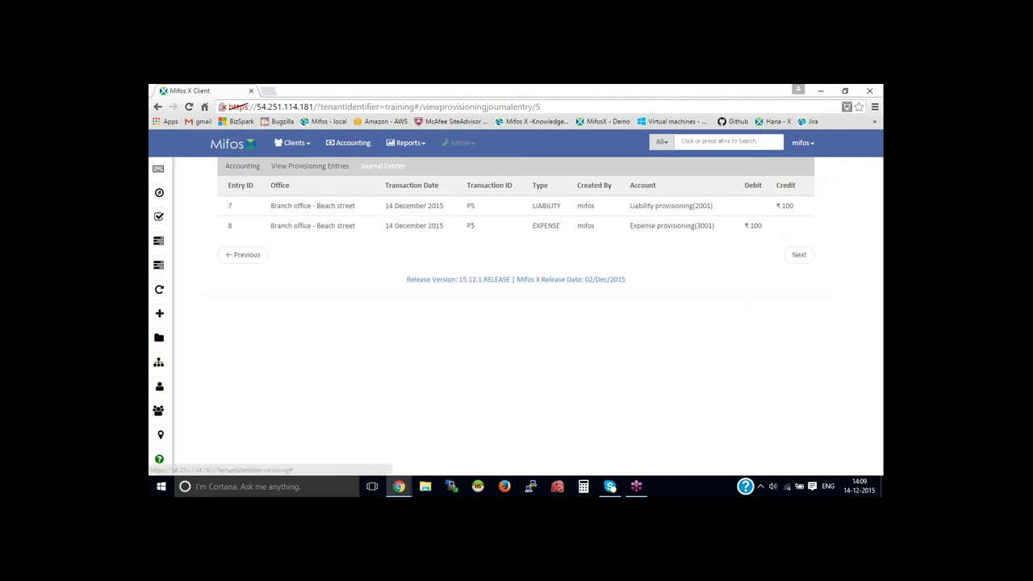
Step: Sign out from the user menu, returning to the sign-in page
{"action": "left_click", "coordinate": [459, 143]}
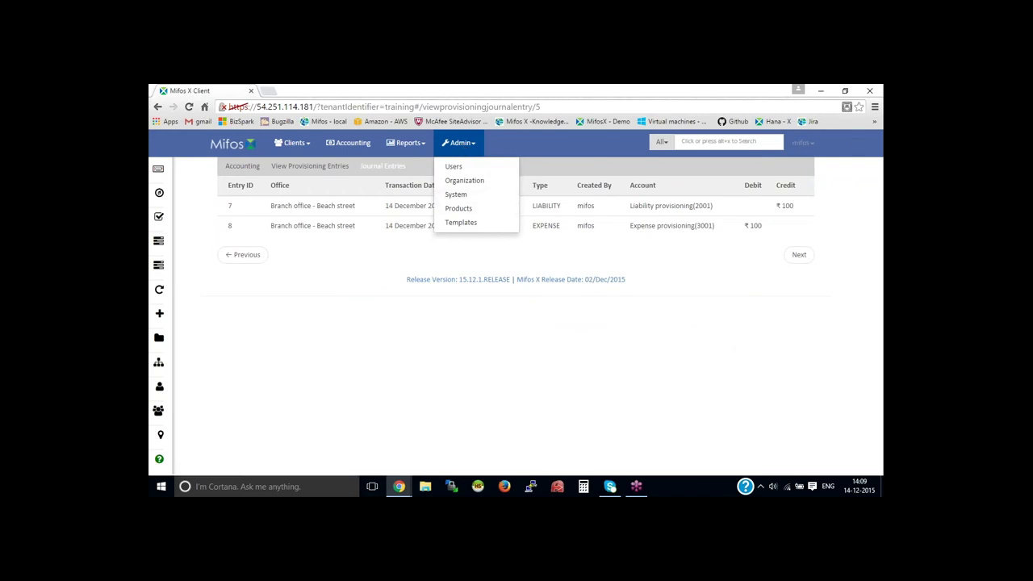
{"action": "left_click", "coordinate": [801, 142]}
{"action": "left_click", "coordinate": [769, 208]}
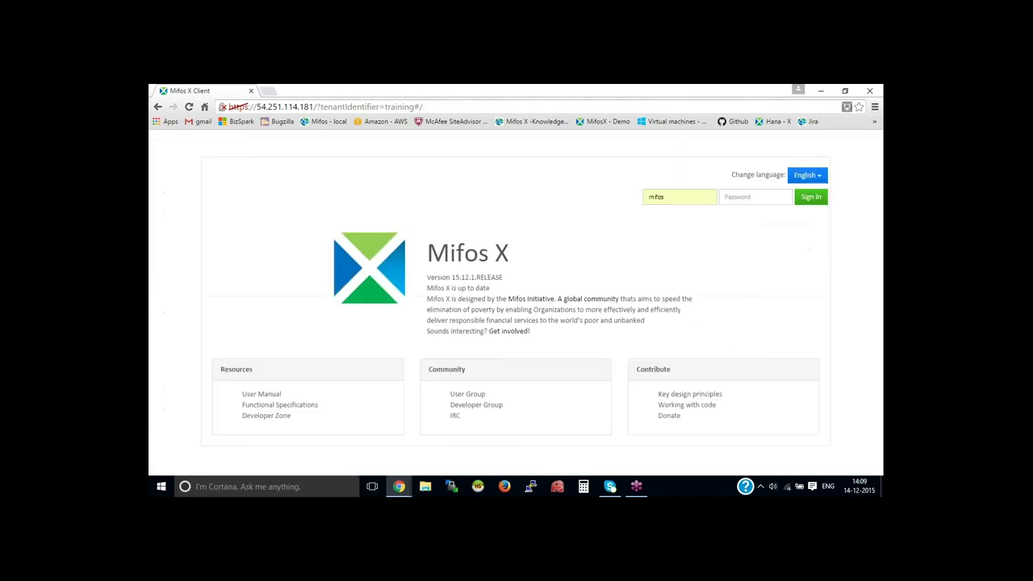